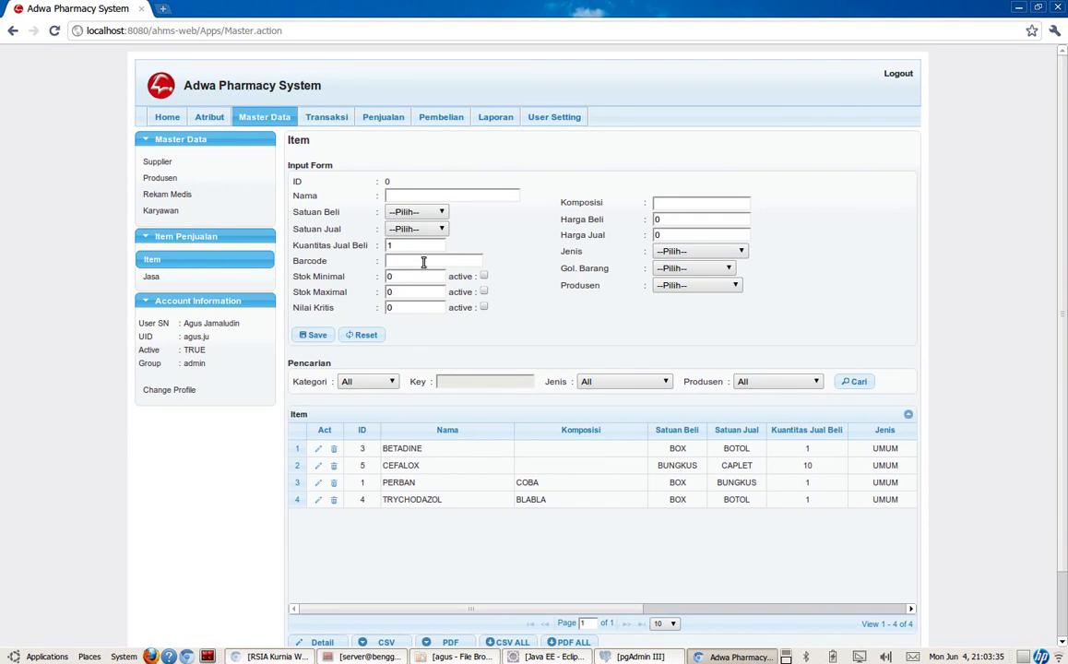
{"action": "left_click", "coordinate": [488, 465]}
{"action": "left_click", "coordinate": [484, 484]}
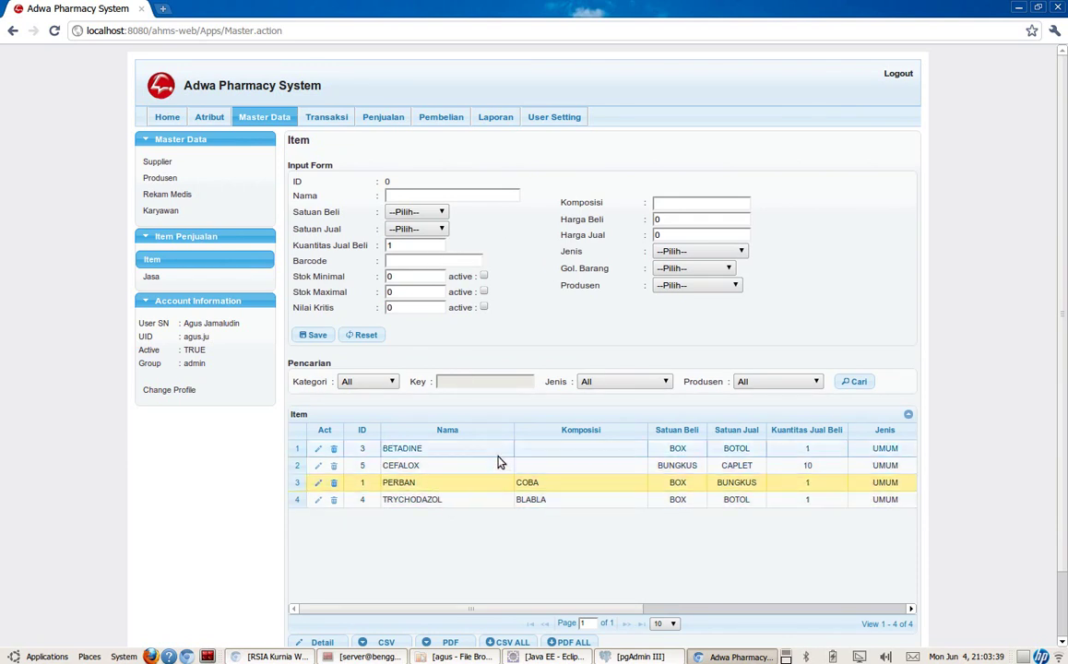
{"action": "left_click", "coordinate": [499, 450]}
{"action": "left_click", "coordinate": [498, 466]}
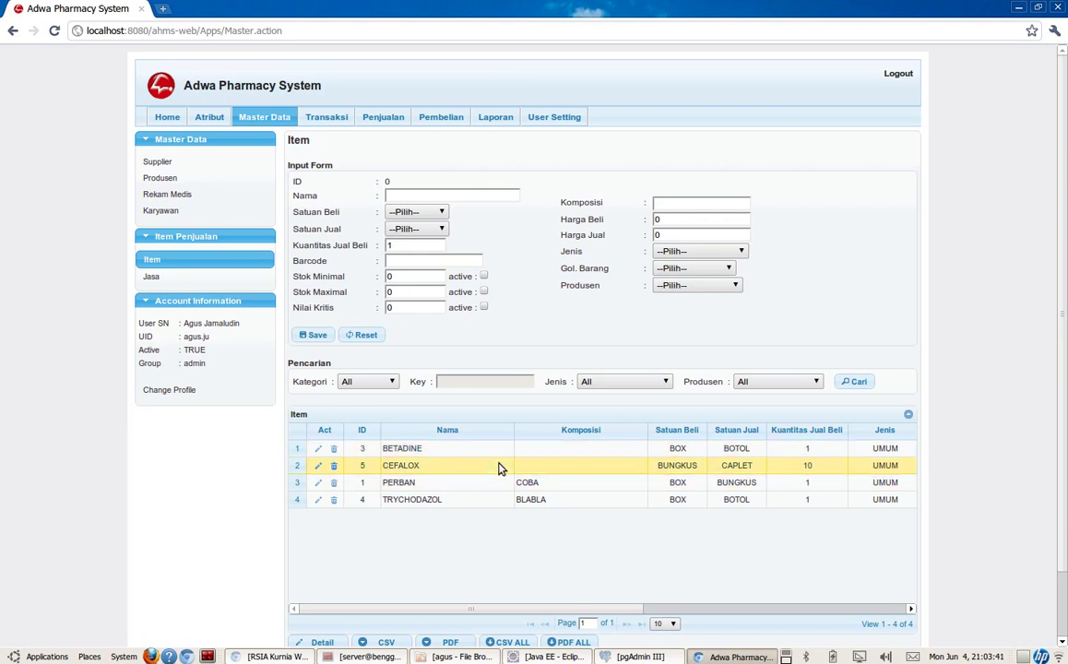
{"action": "left_click", "coordinate": [440, 450]}
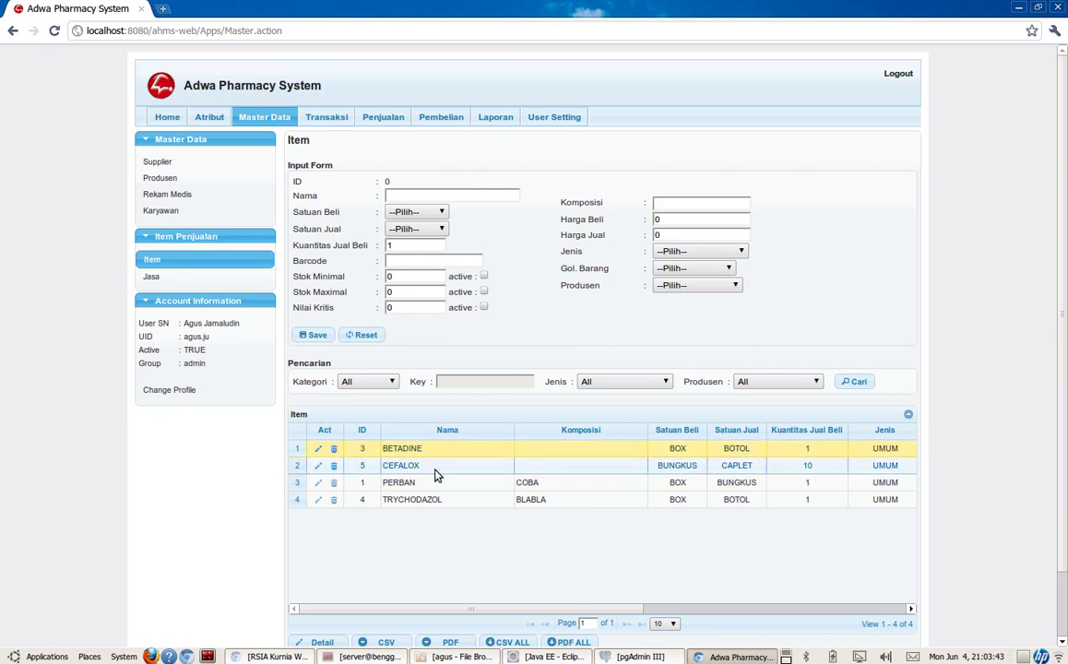
{"action": "left_click", "coordinate": [439, 466]}
{"action": "left_click", "coordinate": [439, 484]}
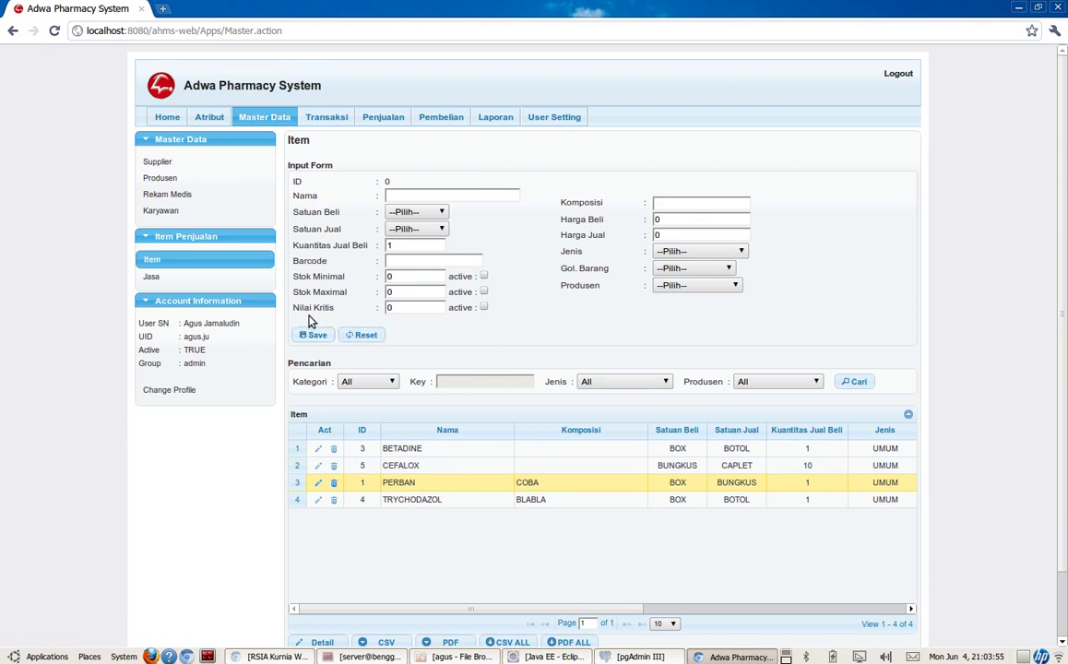
Try to save the item form with its required fields empty, and reset the form
{"action": "left_click", "coordinate": [458, 196]}
{"action": "left_click", "coordinate": [406, 246]}
{"action": "left_click", "coordinate": [318, 337]}
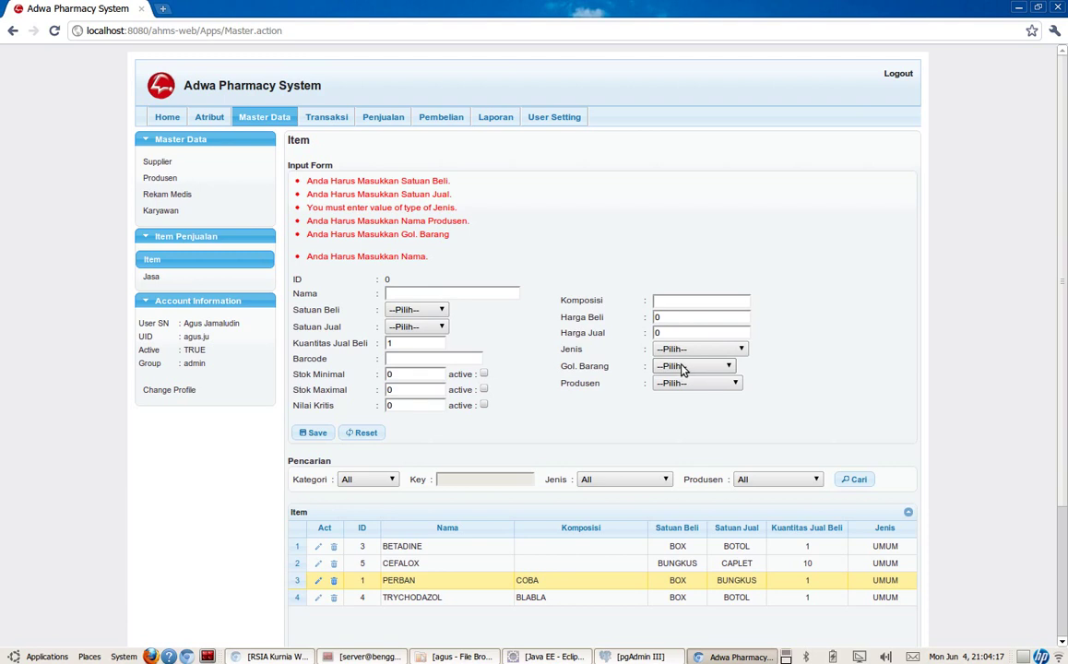
{"action": "left_click", "coordinate": [442, 291]}
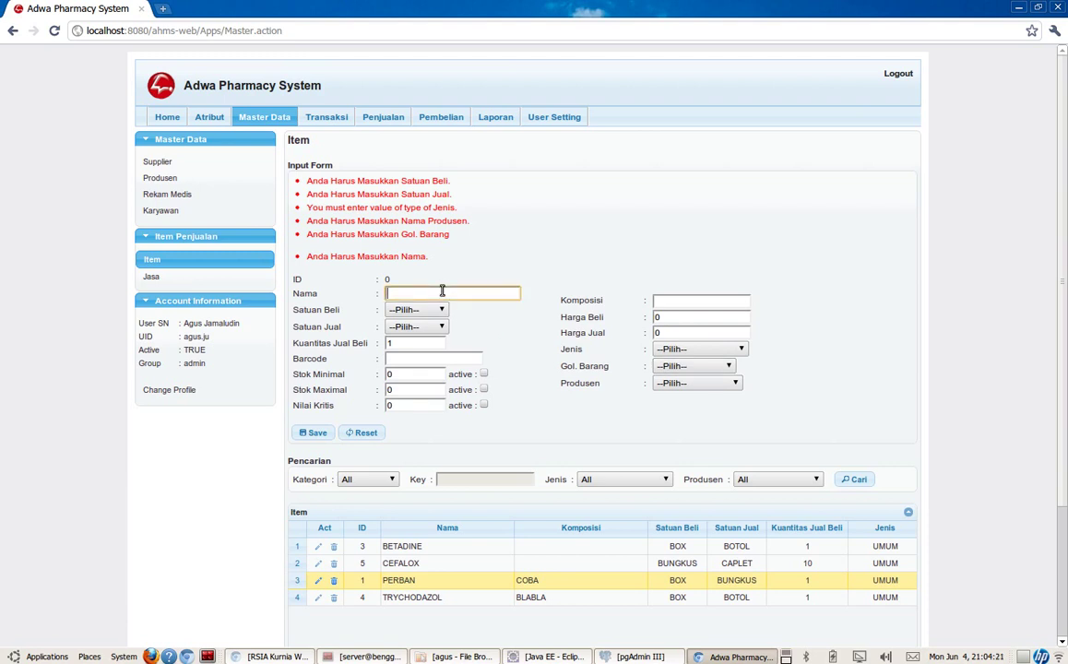
{"action": "left_click", "coordinate": [374, 432]}
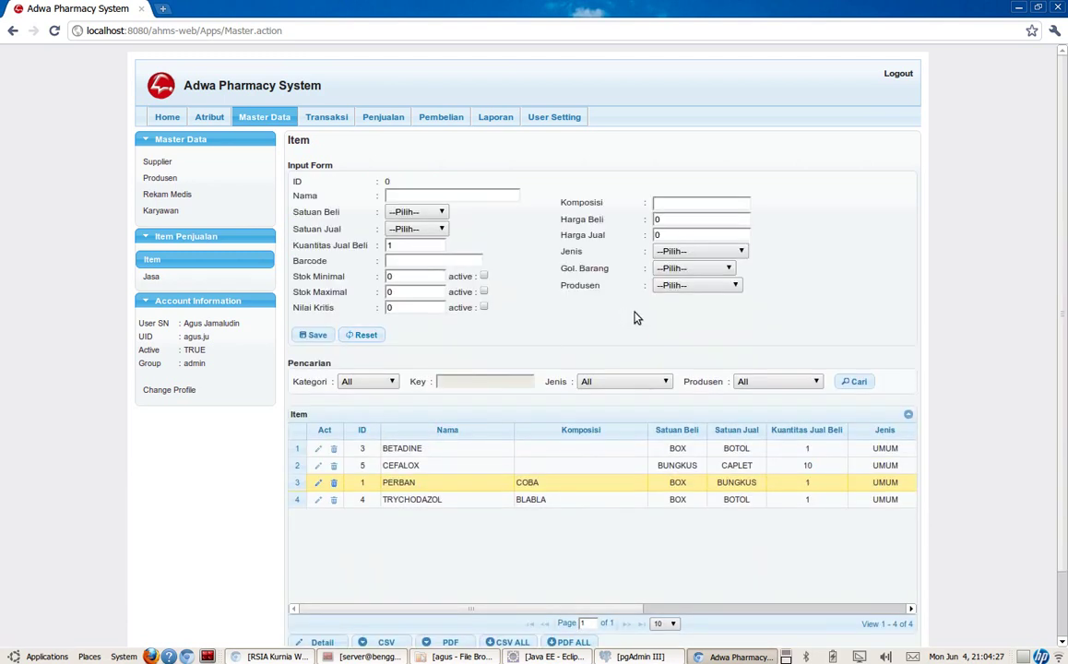
Name the new item "salep" and set its Satuan Beli to BOX and its Satuan Jual to BOTOL
{"action": "left_click", "coordinate": [458, 196]}
{"action": "left_click", "coordinate": [466, 465]}
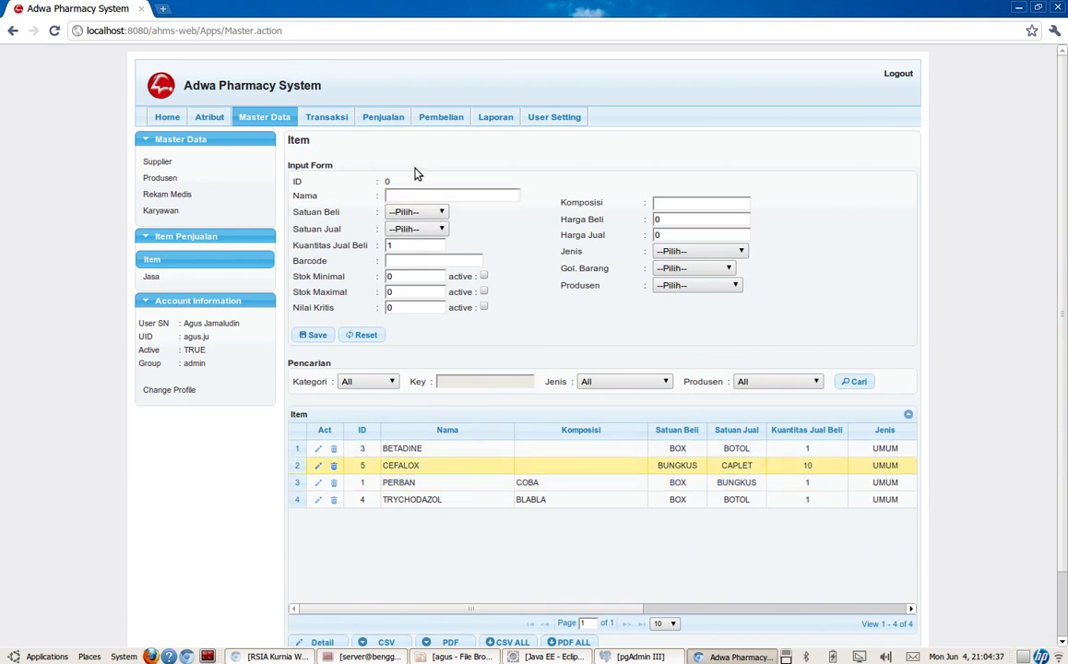
{"action": "left_click", "coordinate": [414, 197]}
{"action": "type", "text": "salep"}
{"action": "left_click", "coordinate": [444, 213]}
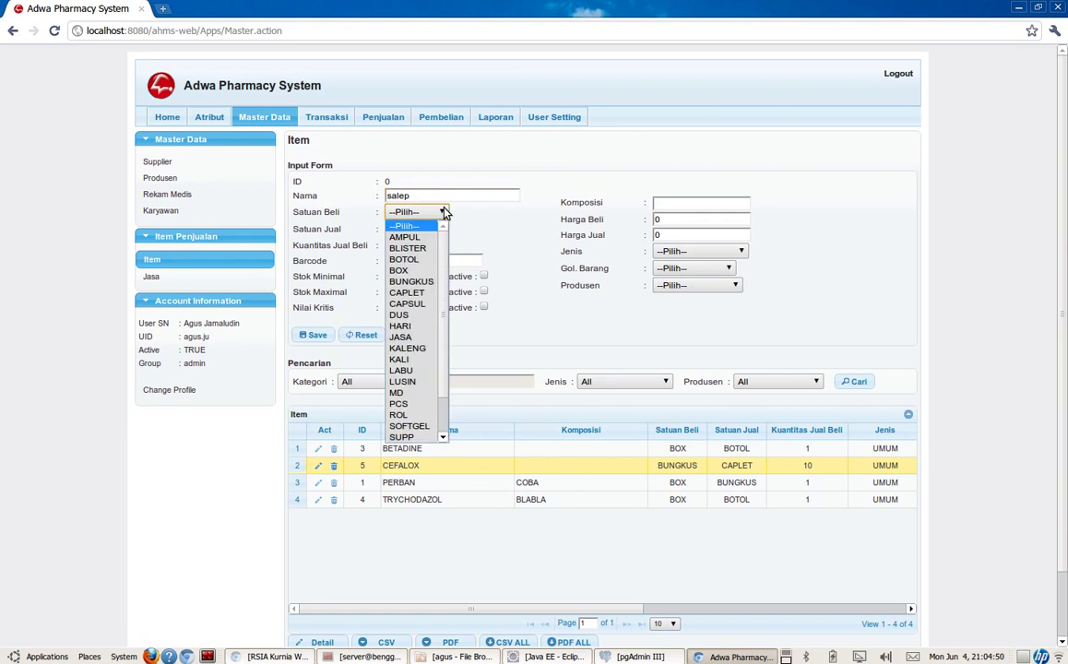
{"action": "left_click", "coordinate": [426, 270]}
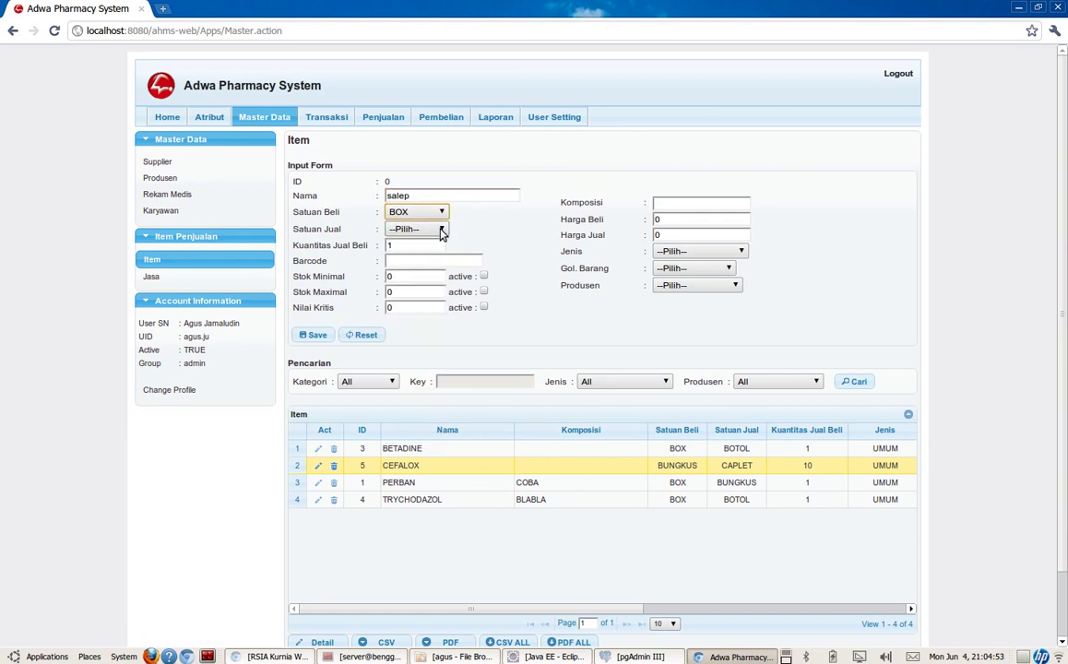
{"action": "left_click", "coordinate": [442, 230]}
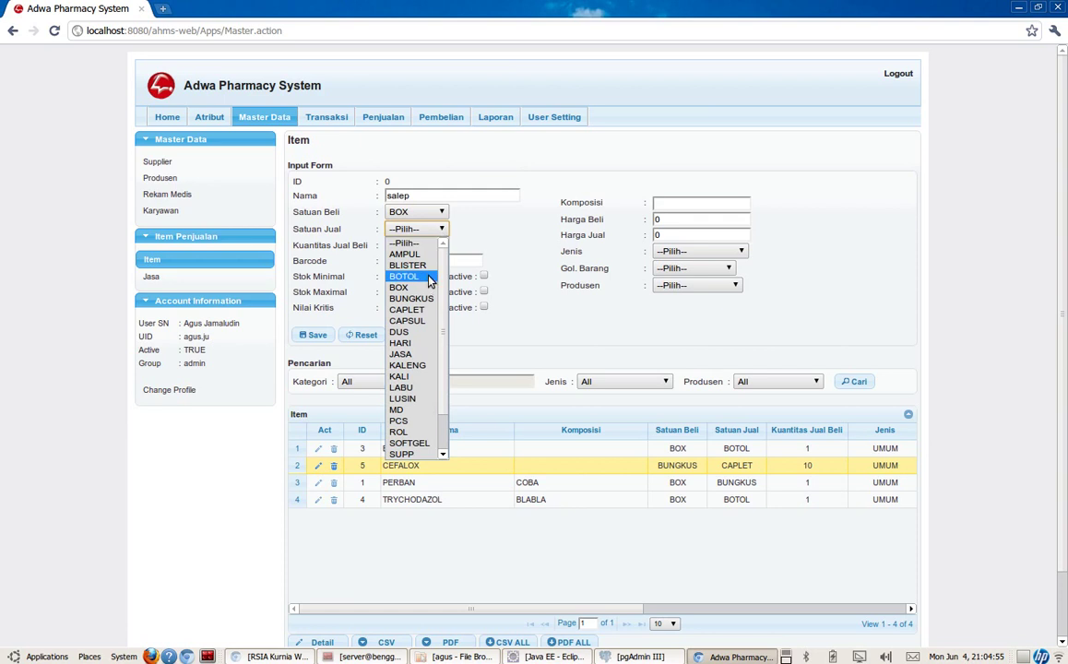
{"action": "left_click", "coordinate": [432, 277]}
Set Stok Minimal to 10, Stok Maximal to 100 and Nilai Kritis to 5, and activate all three limits
{"action": "left_click", "coordinate": [422, 247]}
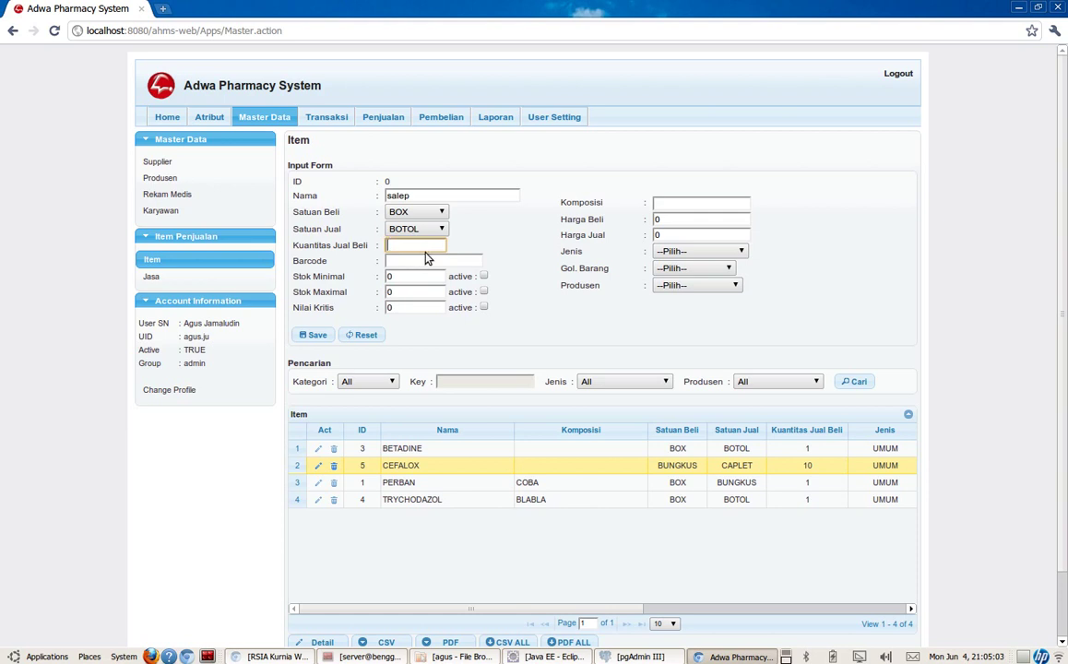
{"action": "left_click", "coordinate": [428, 261]}
{"action": "left_click", "coordinate": [409, 276]}
{"action": "key", "text": "BackSpace"}
{"action": "type", "text": "10"}
{"action": "key", "text": "Tab"}
{"action": "type", "text": "100"}
{"action": "left_click", "coordinate": [400, 306]}
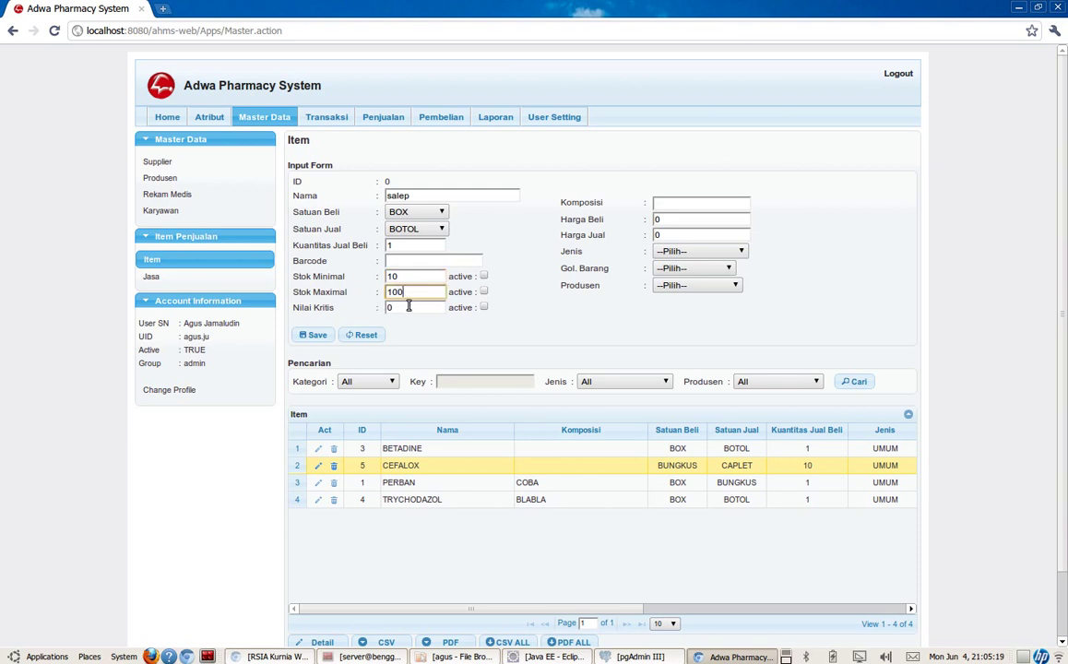
{"action": "key", "text": "BackSpace"}
{"action": "type", "text": "5"}
{"action": "left_click", "coordinate": [483, 277]}
{"action": "left_click", "coordinate": [484, 291]}
Set the item's Harga Beli to 100000, Harga Jual to 15000 and Kuantitas Jual Beli to 10
{"action": "left_click", "coordinate": [673, 205]}
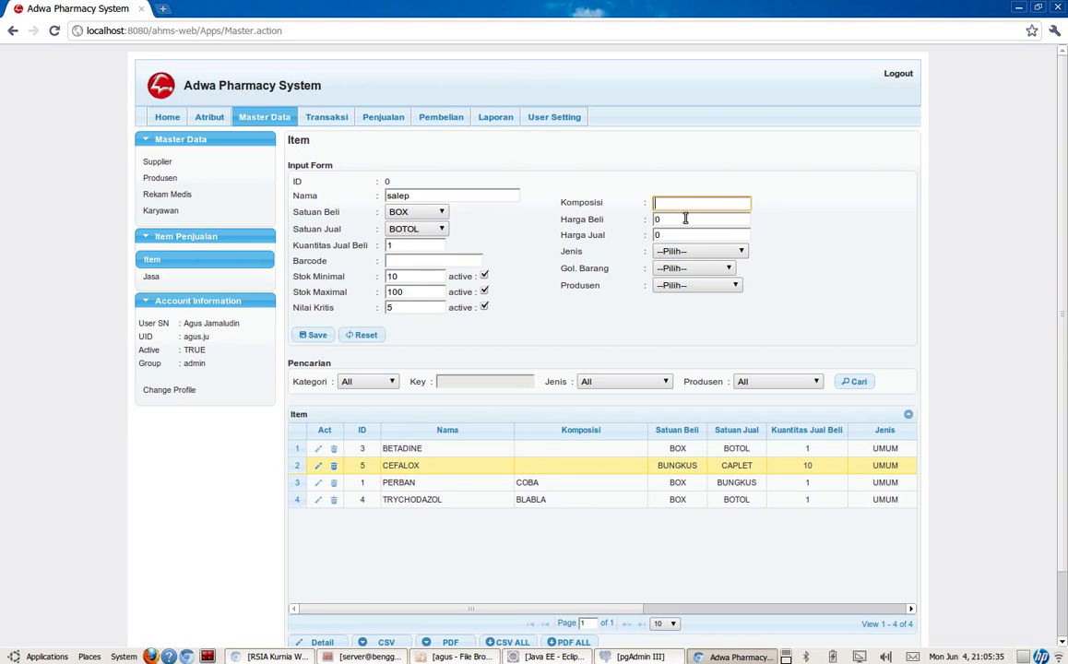
{"action": "key", "text": "Tab"}
{"action": "type", "text": "100000"}
{"action": "key", "text": "Tab"}
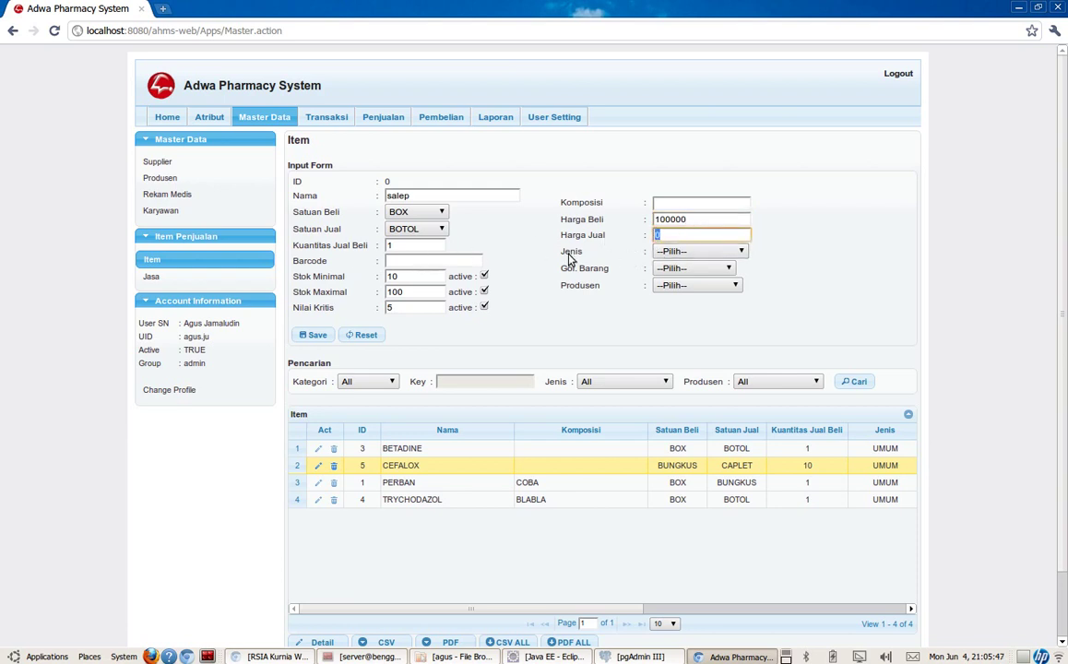
{"action": "left_click", "coordinate": [419, 244]}
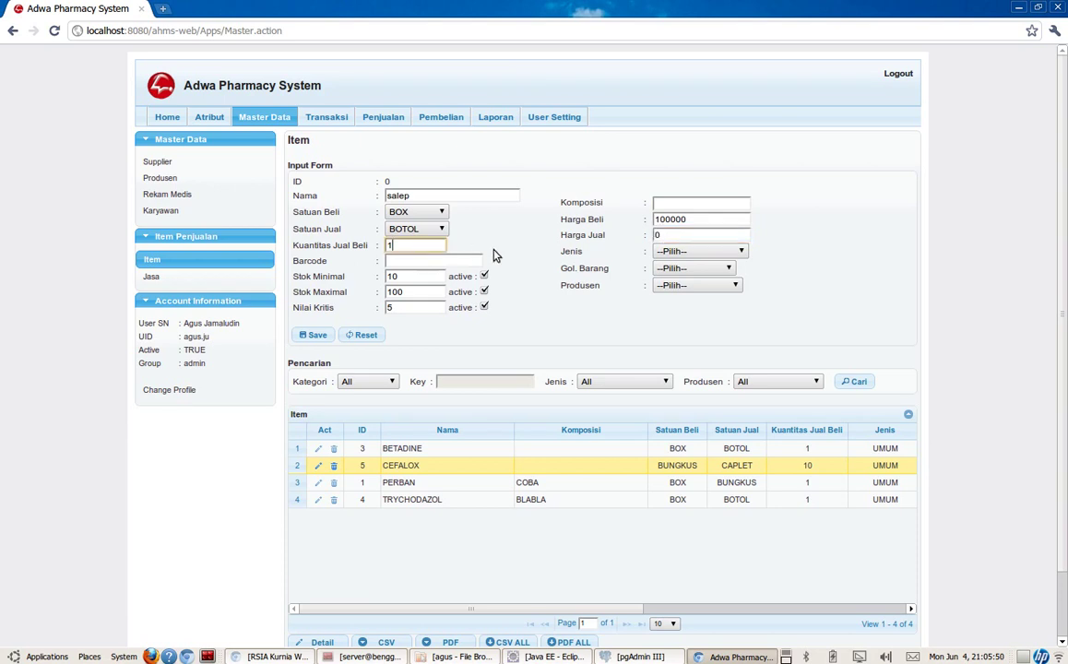
{"action": "double_click", "coordinate": [660, 234]}
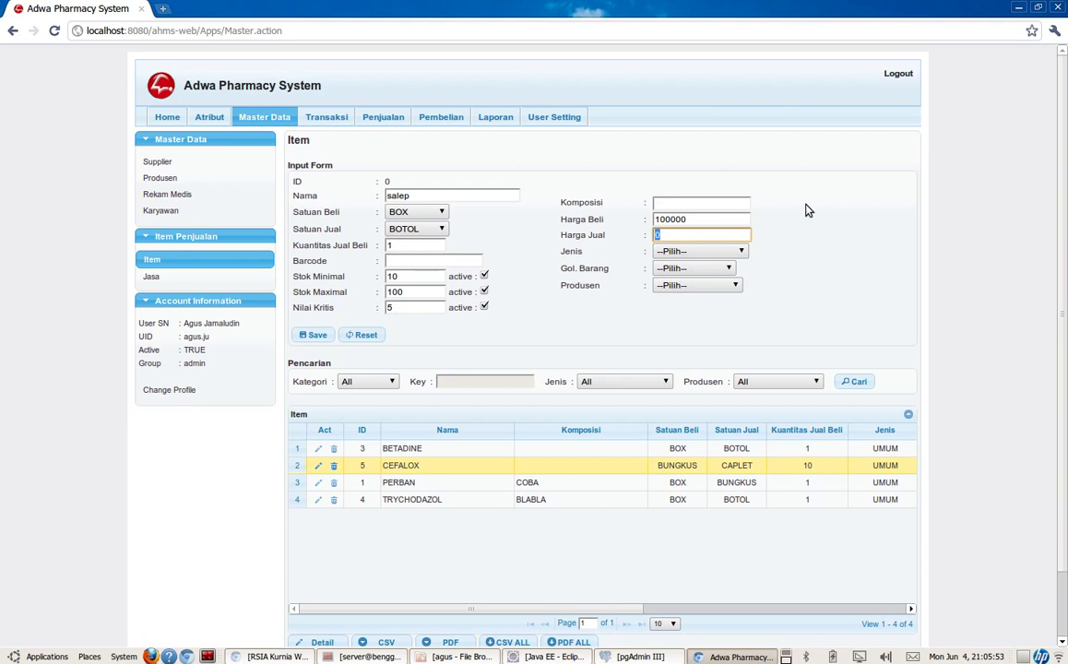
{"action": "type", "text": "15000"}
{"action": "left_click", "coordinate": [438, 245]}
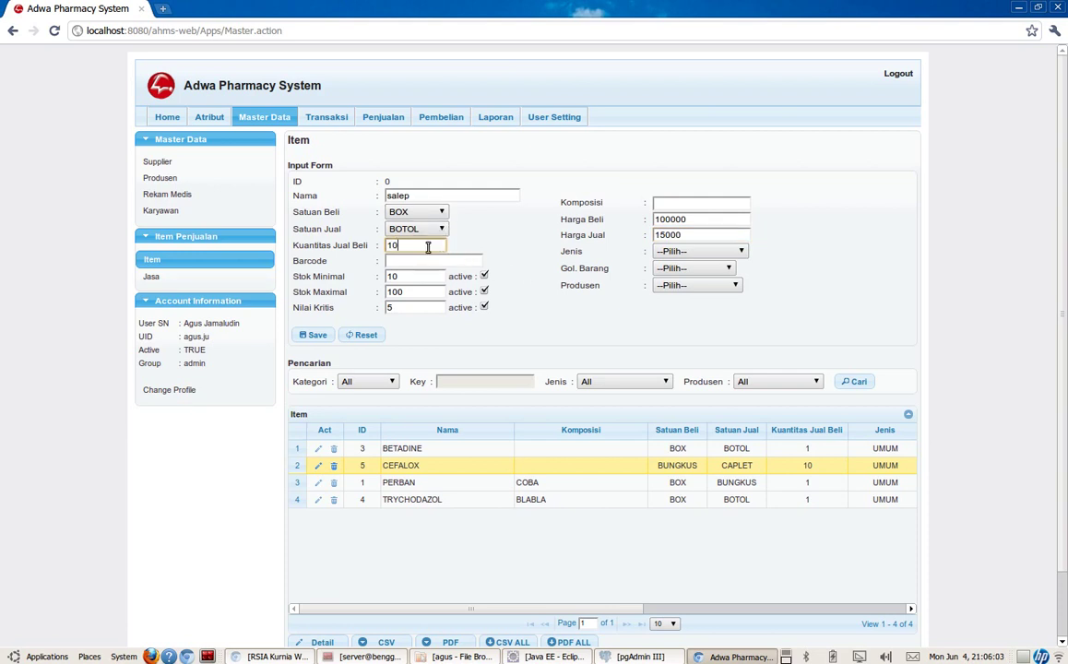
{"action": "left_click", "coordinate": [698, 236]}
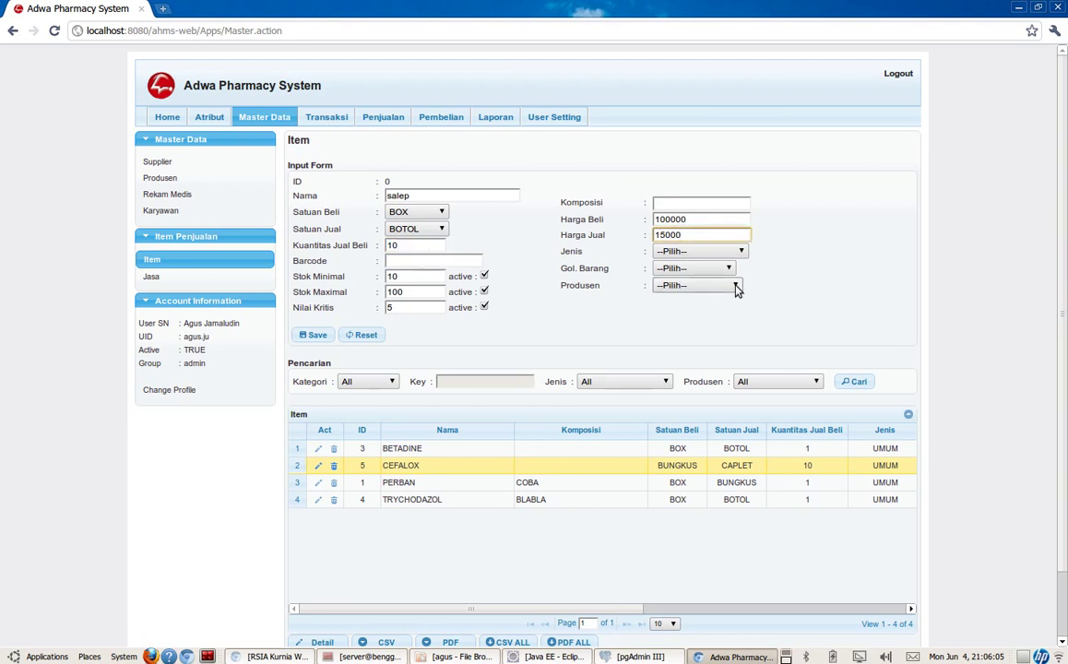
Classify the item with Jenis UMUM, Gol. Barang OBAT BEBAS and Produsen UMUM, and save it
{"action": "left_click", "coordinate": [708, 255]}
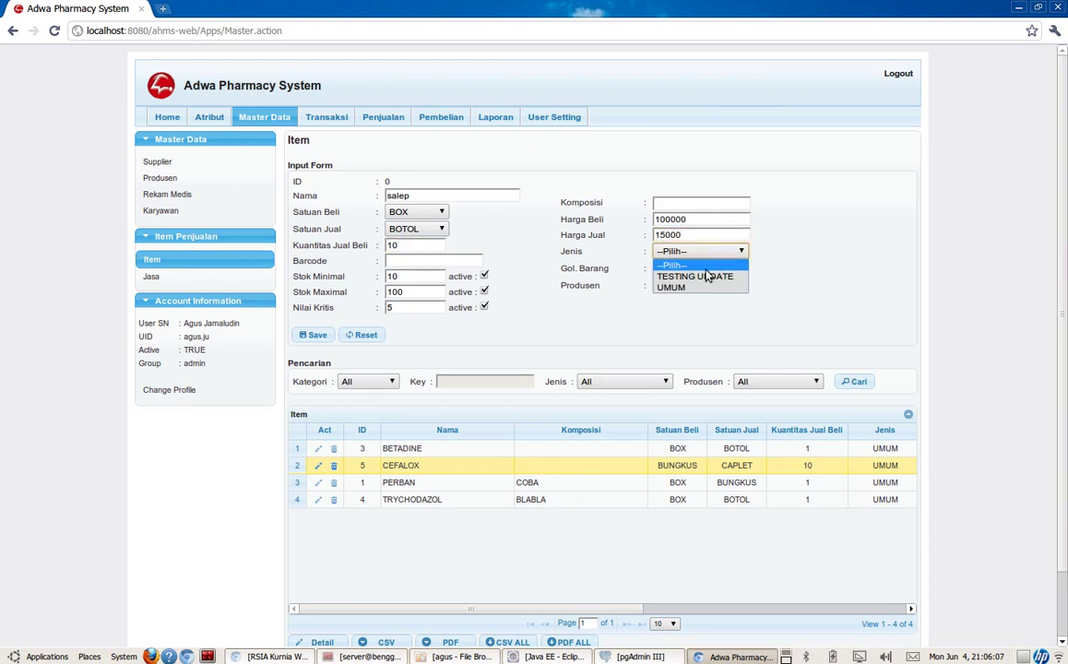
{"action": "left_click", "coordinate": [708, 287]}
{"action": "left_click", "coordinate": [707, 271]}
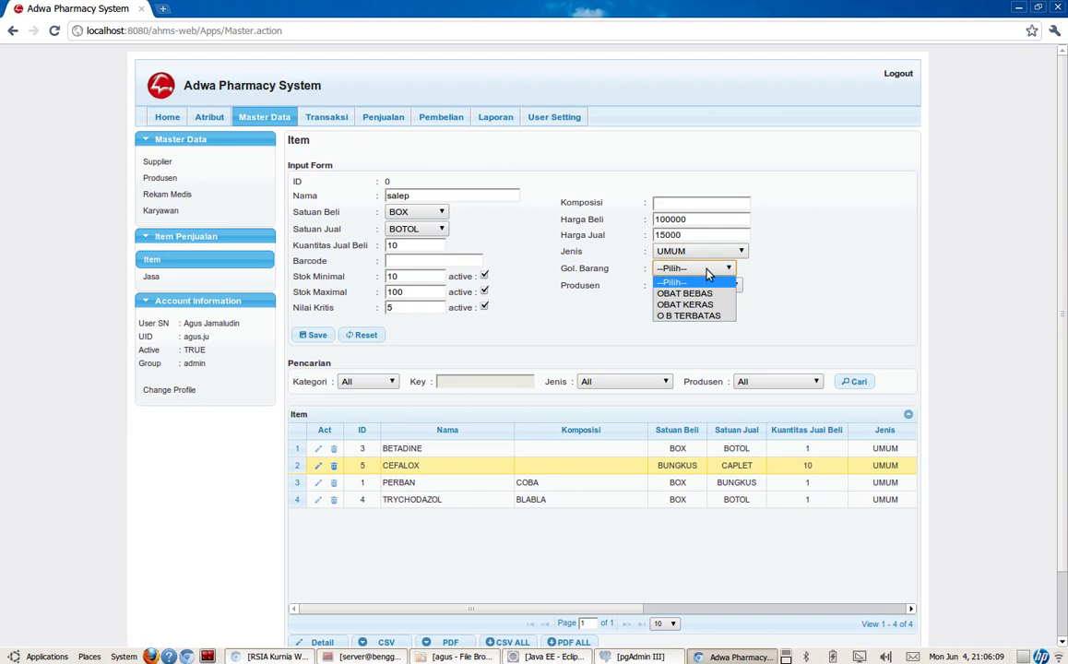
{"action": "left_click", "coordinate": [708, 292]}
{"action": "left_click", "coordinate": [710, 288]}
{"action": "left_click", "coordinate": [712, 322]}
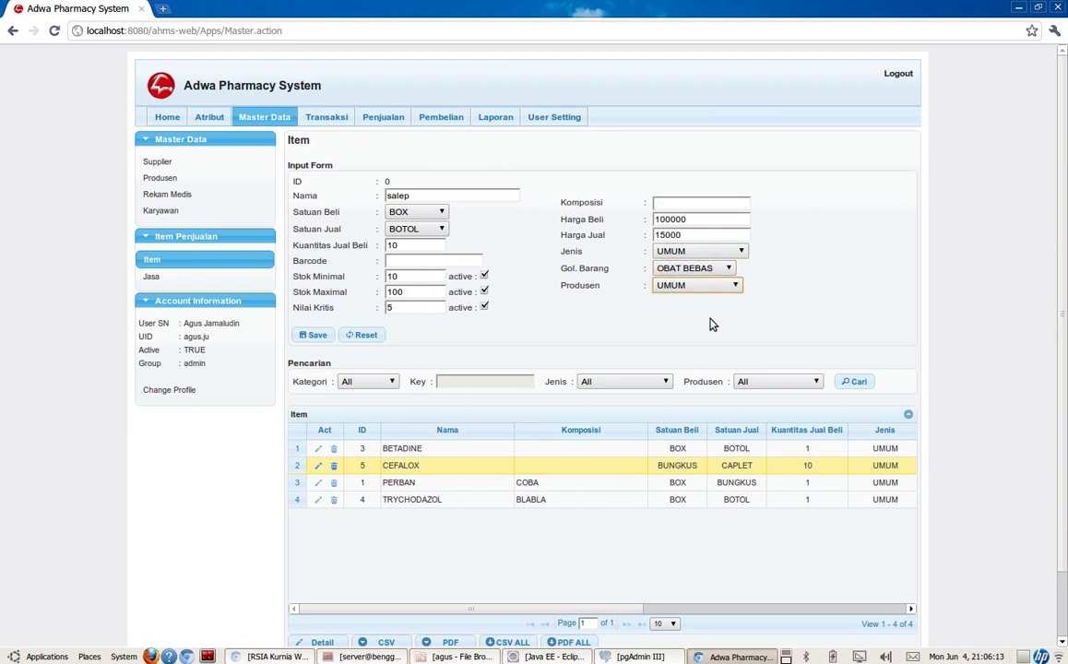
{"action": "left_click", "coordinate": [305, 335]}
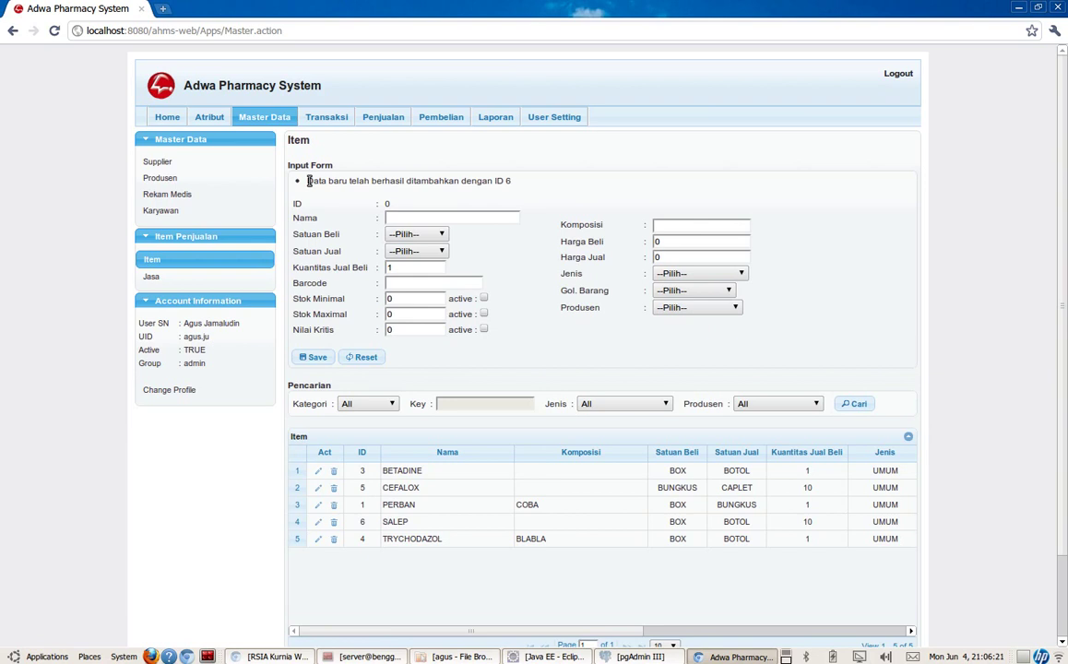
Review the save message and the new SALEP entry in the item list, and reset the form
{"action": "left_click_drag", "start_coordinate": [310, 181], "coordinate": [515, 181]}
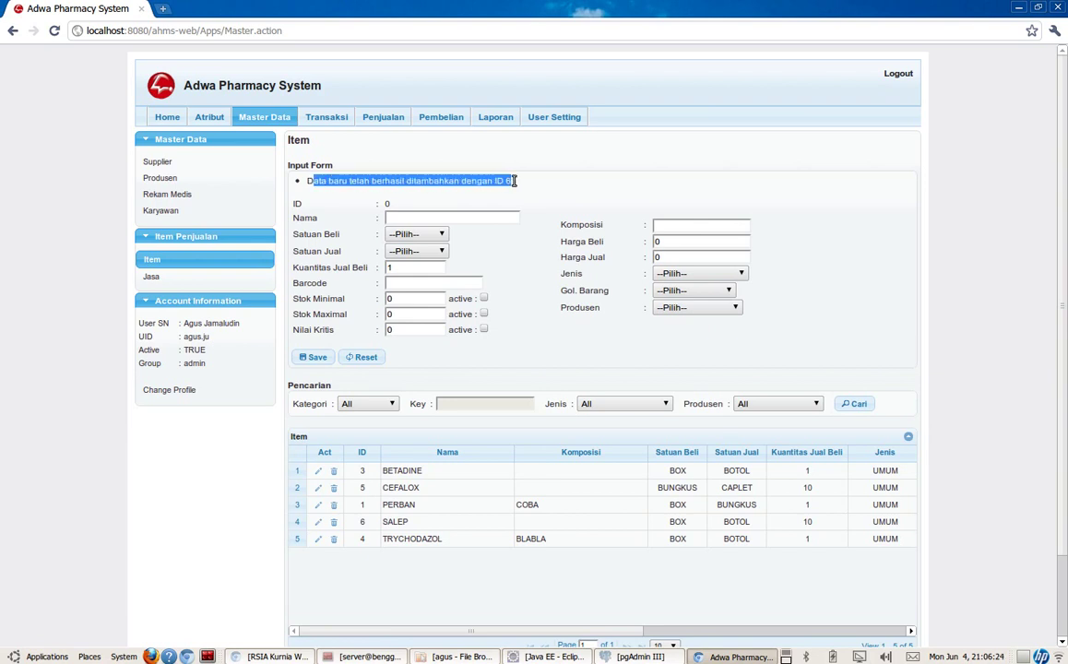
{"action": "left_click", "coordinate": [514, 181]}
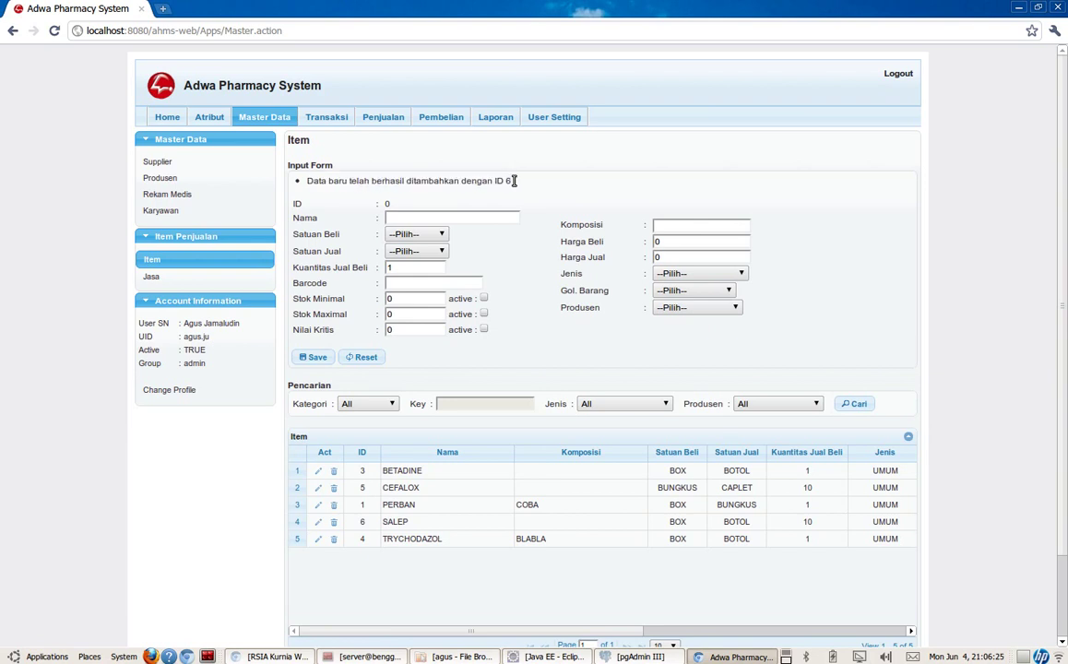
{"action": "left_click", "coordinate": [454, 522]}
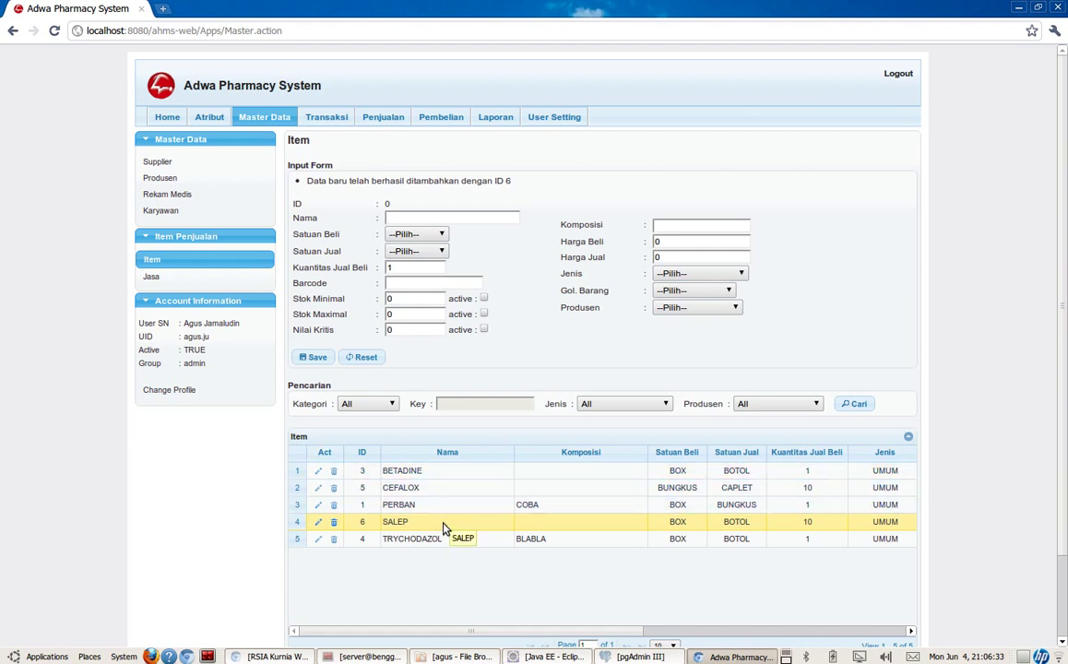
{"action": "scroll", "coordinate": [1063, 386], "scroll_direction": "down", "scroll_amount": 2}
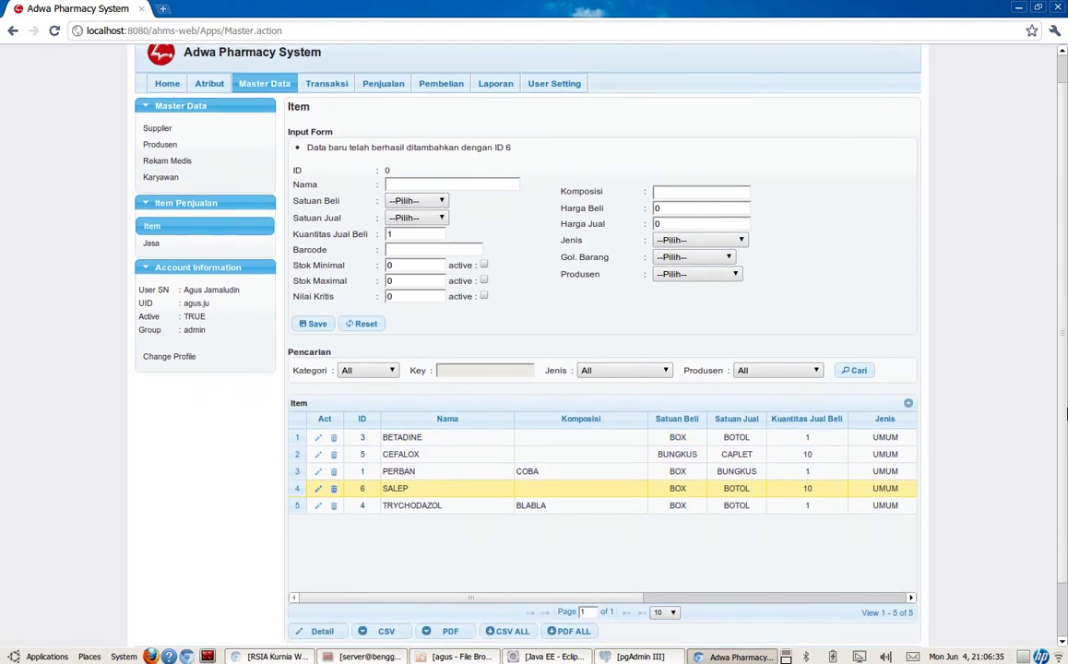
{"action": "left_click_drag", "start_coordinate": [539, 595], "coordinate": [412, 552]}
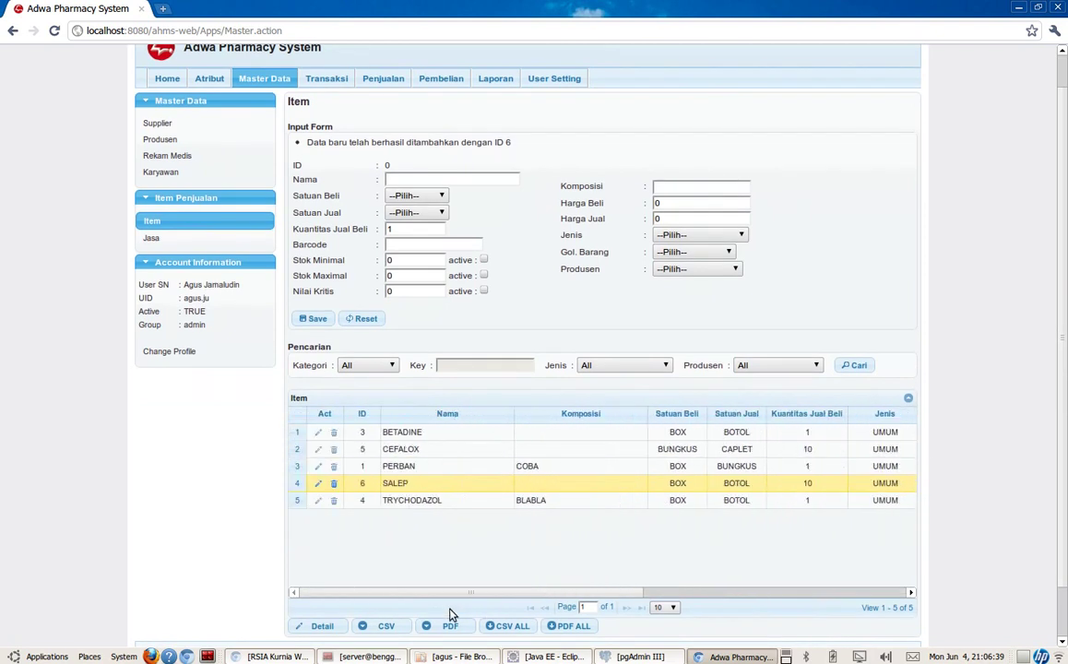
{"action": "left_click", "coordinate": [362, 319]}
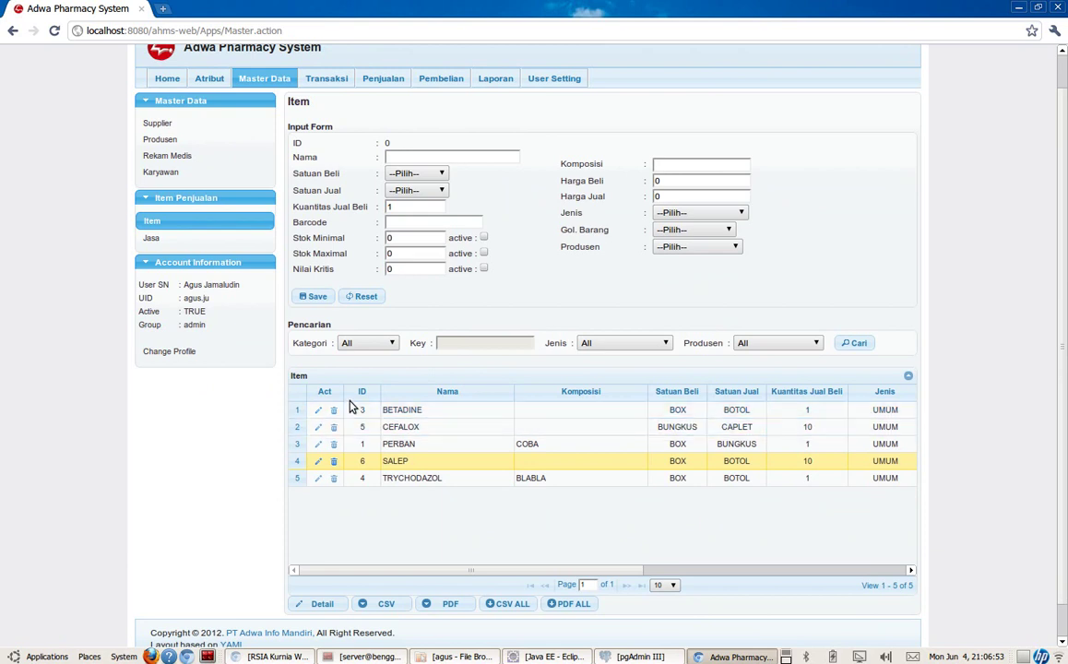
Load the BETADINE, CEFALOX, PERBAN and SALEP records into the input form one after another, directly from their list rows
{"action": "left_click", "coordinate": [461, 427]}
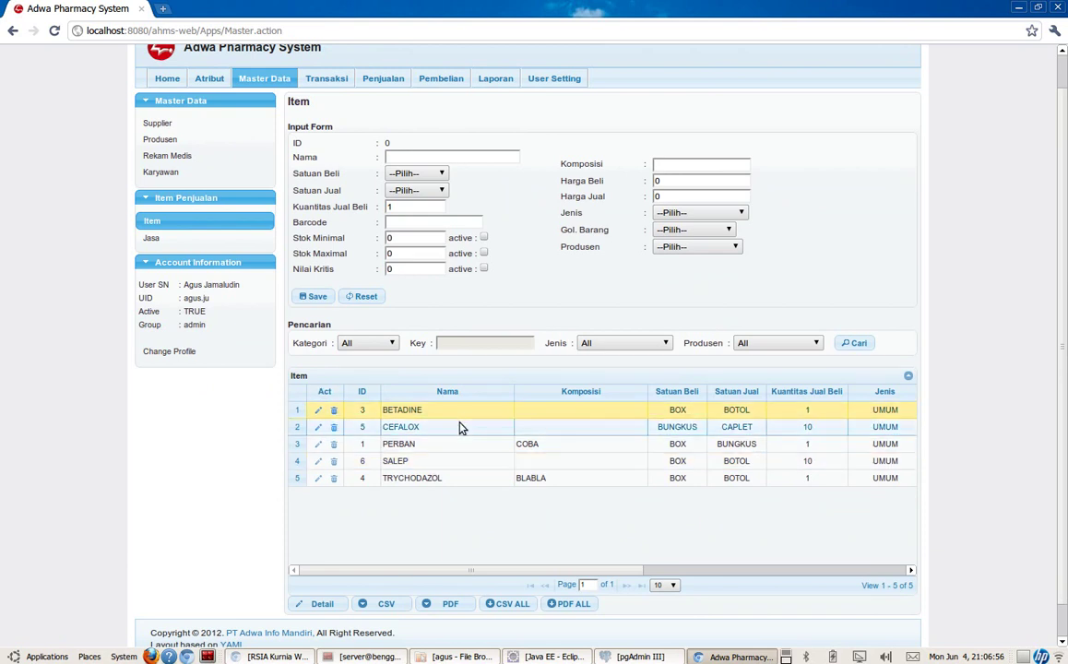
{"action": "left_click", "coordinate": [462, 446]}
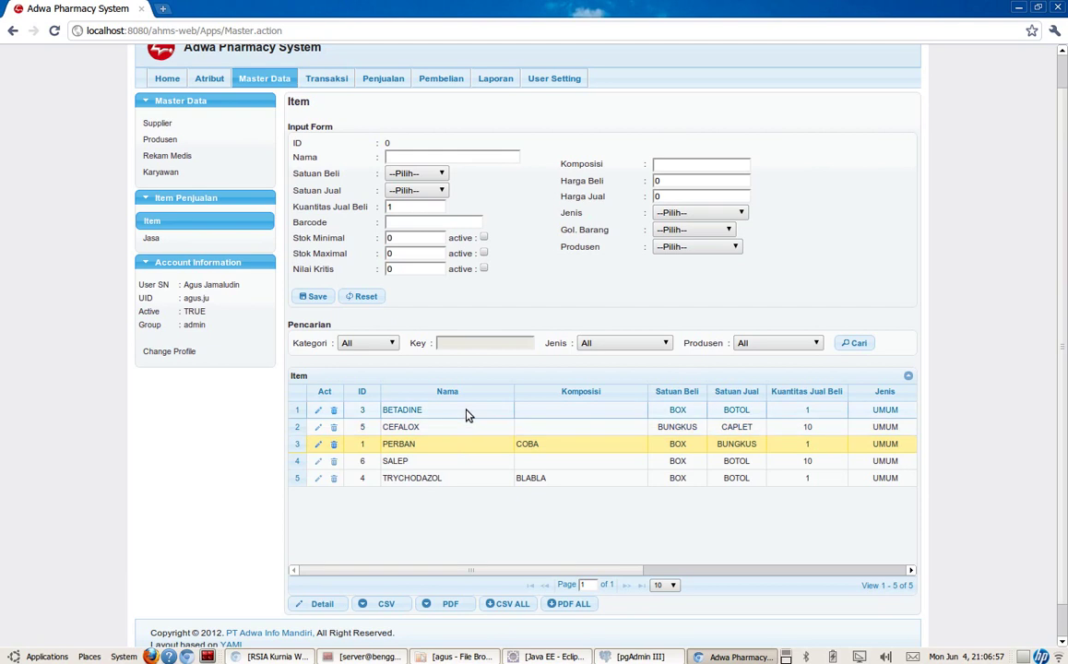
{"action": "left_click", "coordinate": [466, 415]}
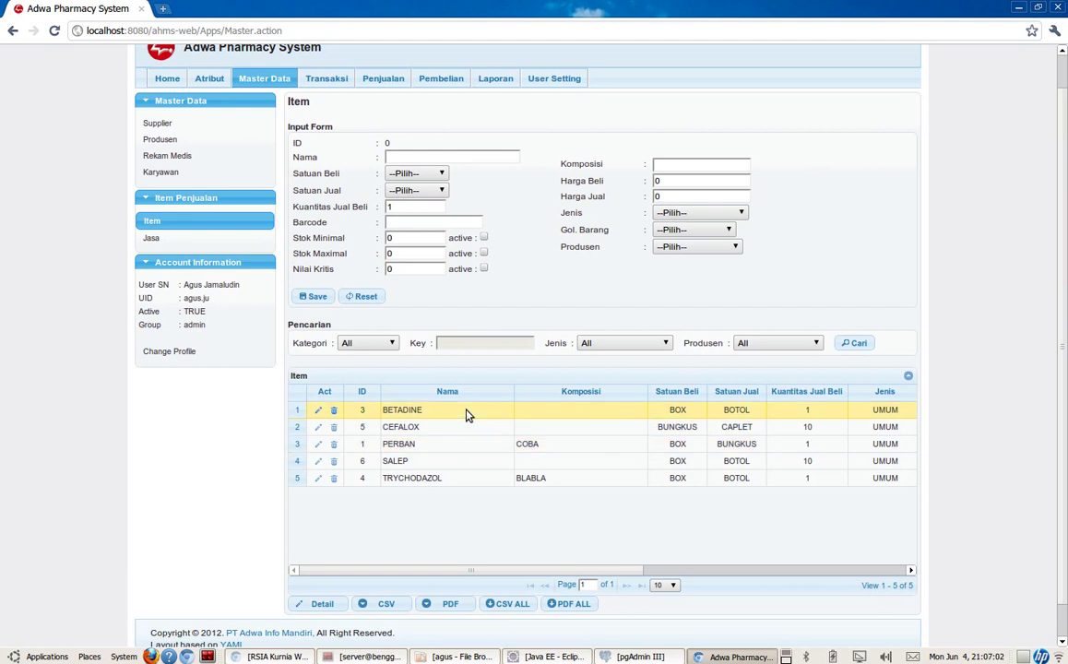
{"action": "double_click", "coordinate": [473, 417]}
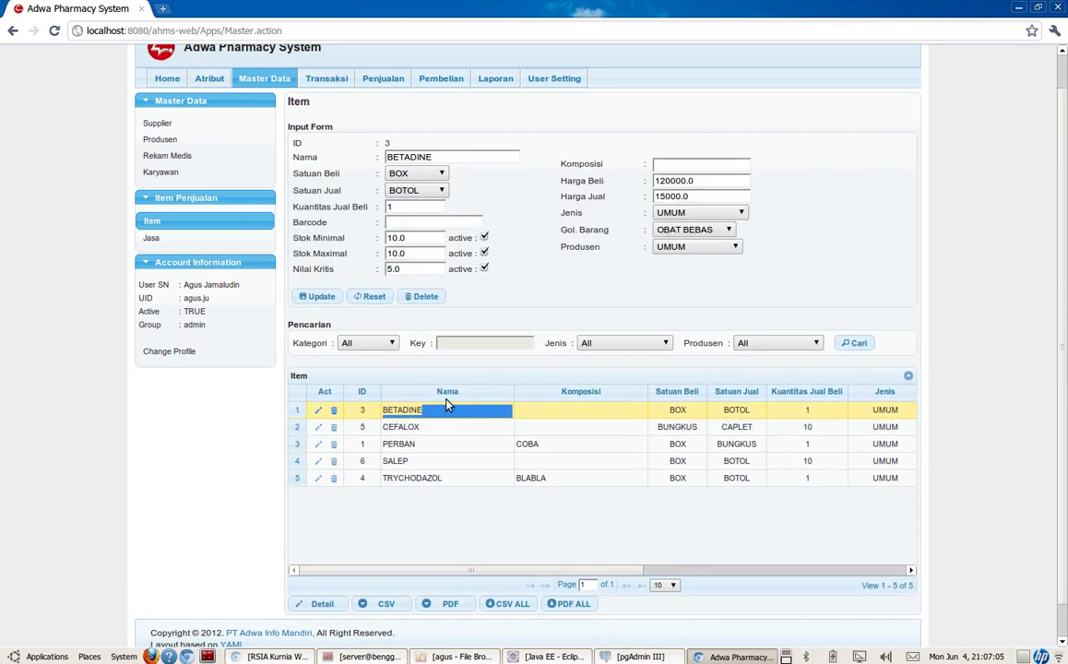
{"action": "left_click", "coordinate": [416, 427]}
{"action": "double_click", "coordinate": [415, 426]}
{"action": "double_click", "coordinate": [424, 444]}
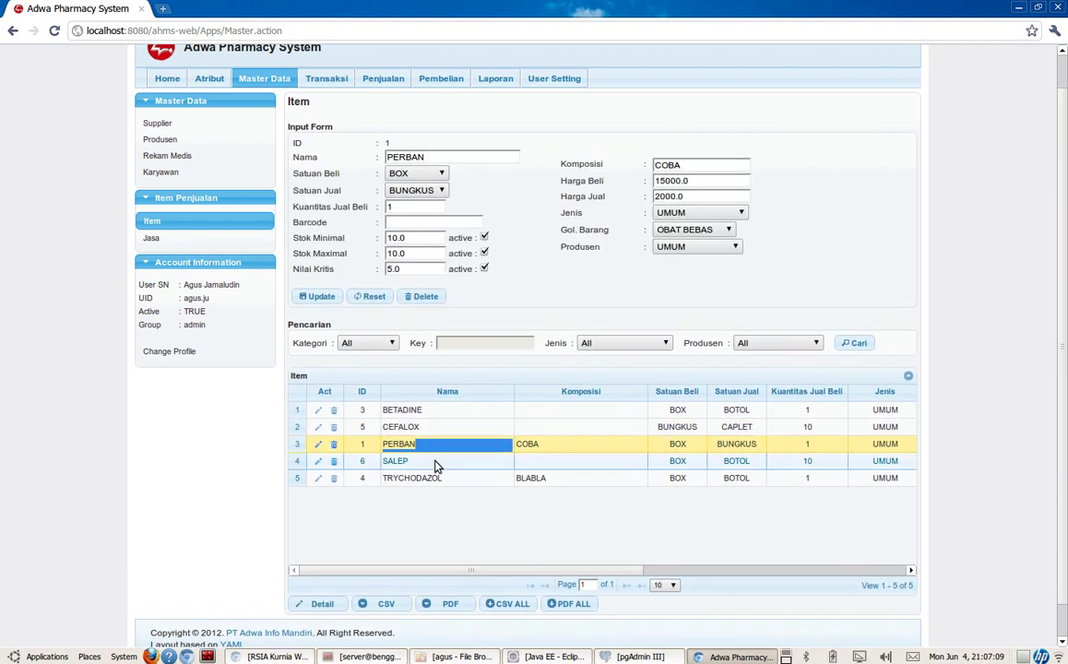
{"action": "double_click", "coordinate": [437, 463]}
Load the TRYCHODAZOL, SALEP, PERBAN and CEFALOX records in turn from the item list, and reset the form
{"action": "left_click", "coordinate": [439, 478]}
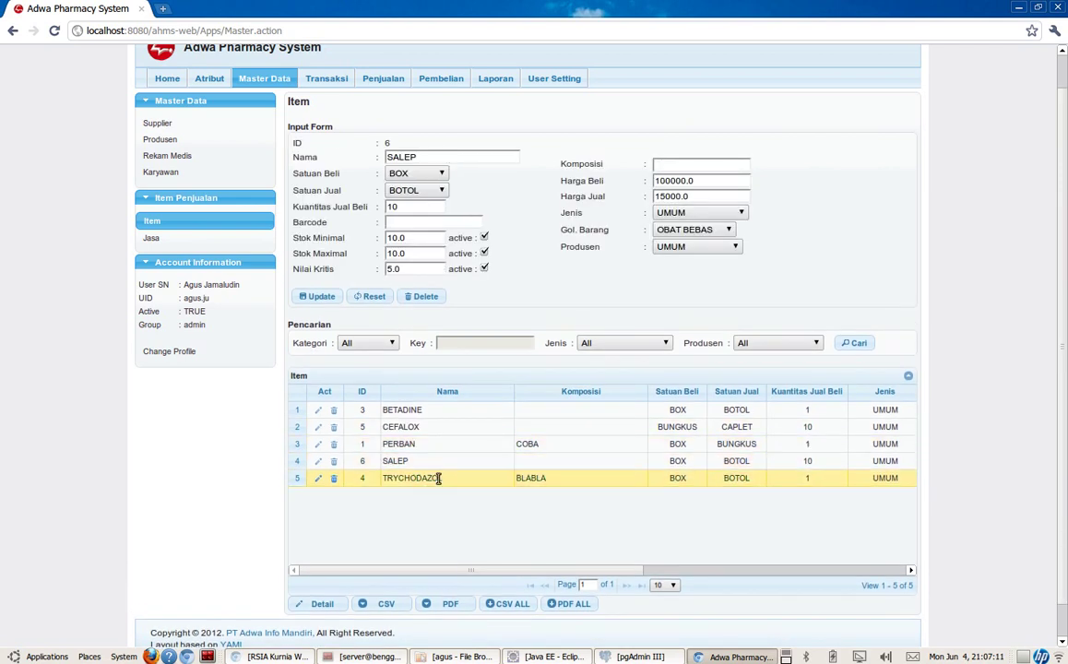
{"action": "double_click", "coordinate": [439, 477]}
{"action": "double_click", "coordinate": [443, 460]}
{"action": "left_click", "coordinate": [447, 444]}
{"action": "double_click", "coordinate": [448, 443]}
{"action": "double_click", "coordinate": [448, 427]}
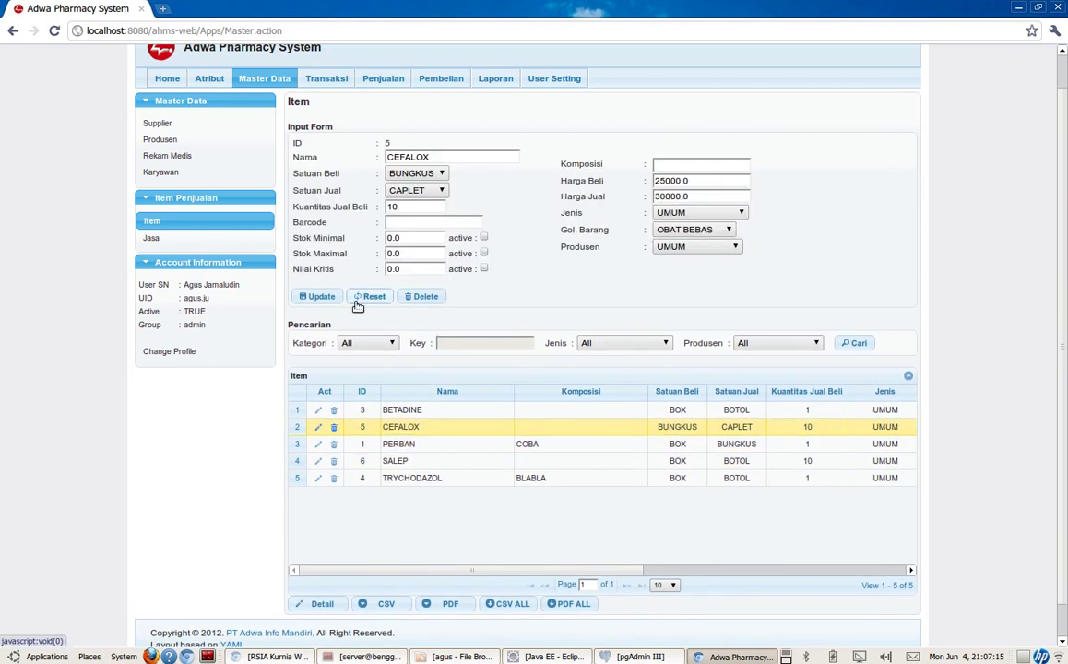
{"action": "left_click", "coordinate": [369, 296]}
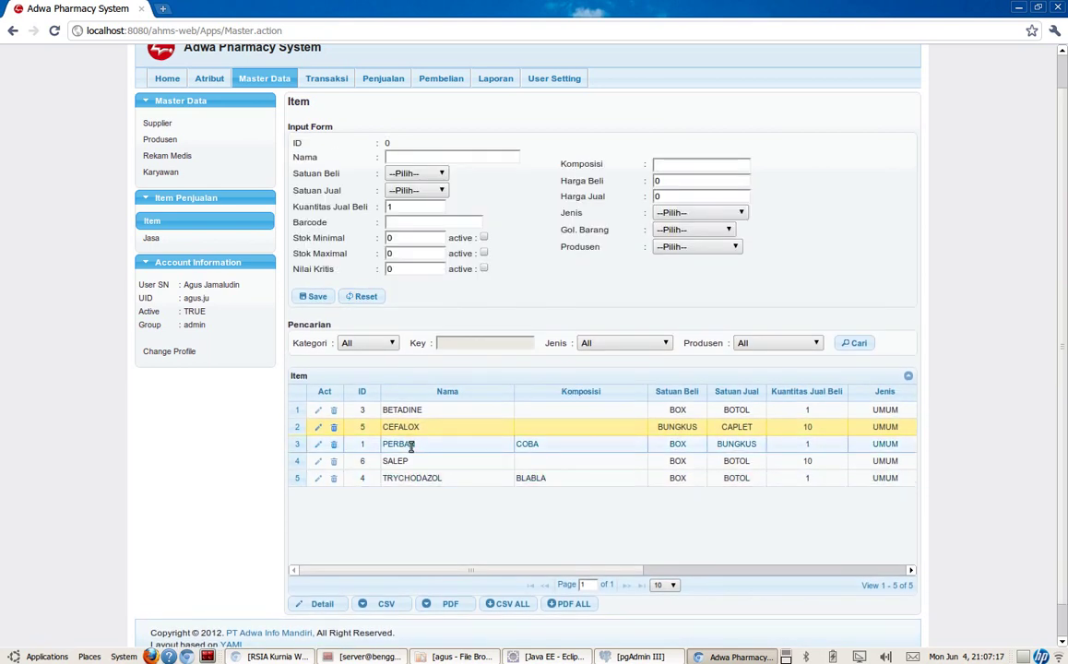
Load PERBAN, SALEP, CEFALOX and BETADINE in turn with the Detail command on the selected row, and reset the form
{"action": "left_click", "coordinate": [412, 446]}
{"action": "left_click", "coordinate": [321, 614]}
{"action": "left_click", "coordinate": [465, 460]}
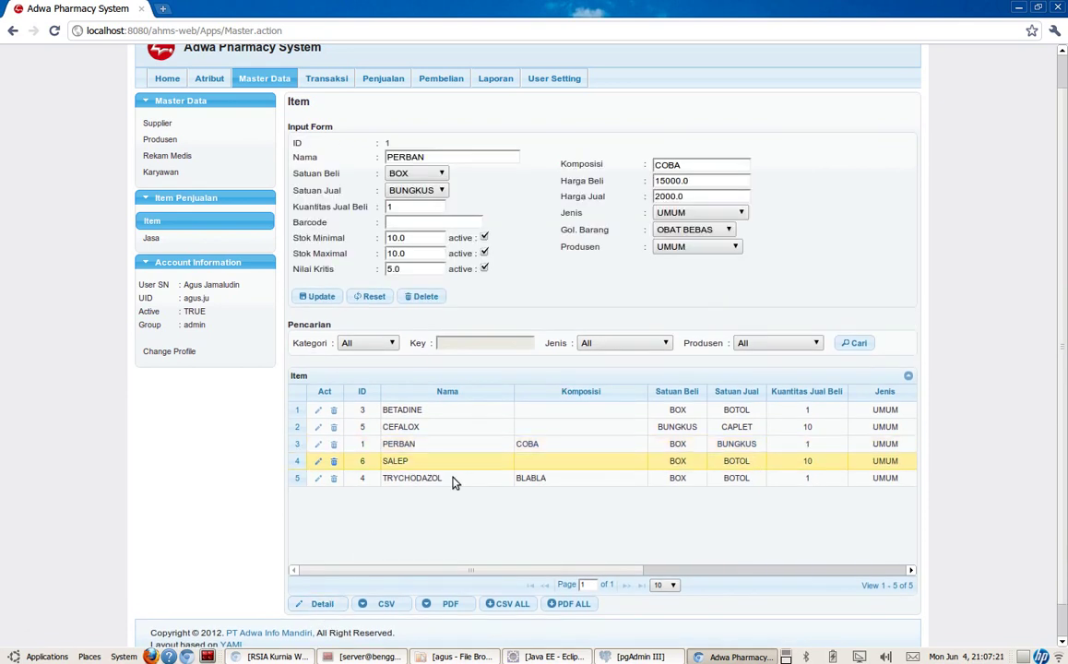
{"action": "left_click", "coordinate": [321, 604]}
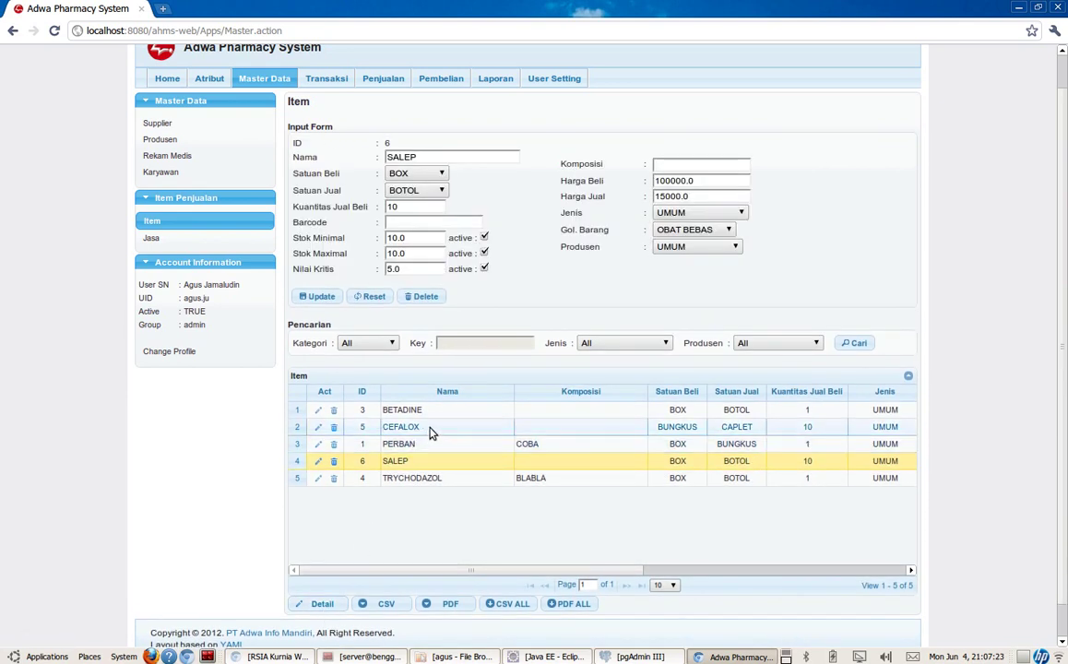
{"action": "left_click", "coordinate": [428, 428]}
{"action": "left_click", "coordinate": [319, 603]}
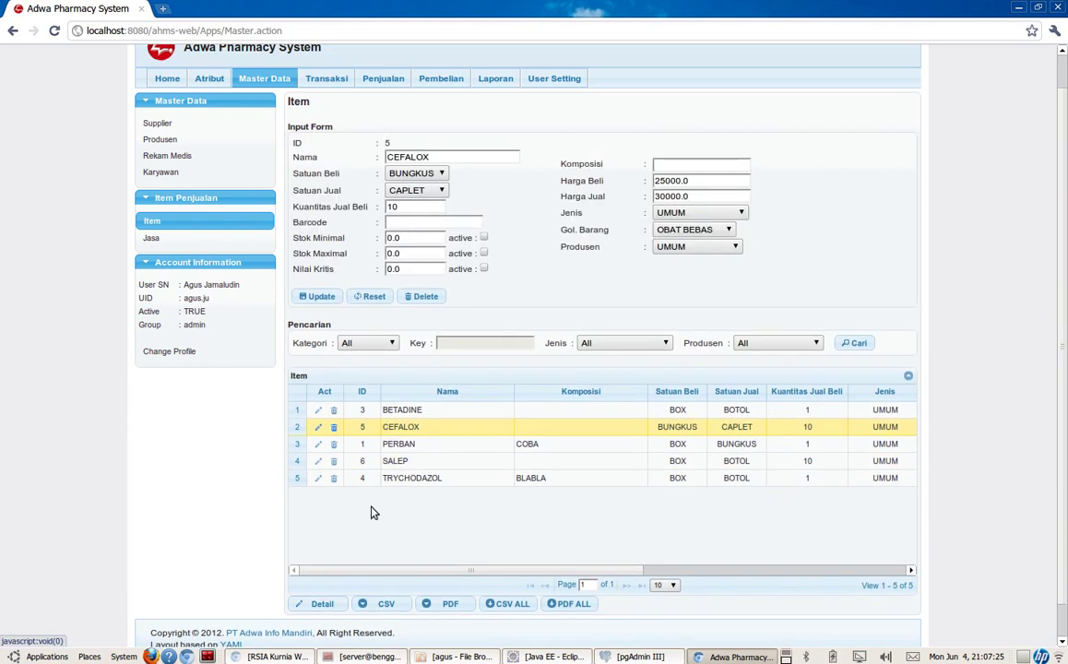
{"action": "left_click", "coordinate": [449, 414]}
{"action": "left_click", "coordinate": [322, 603]}
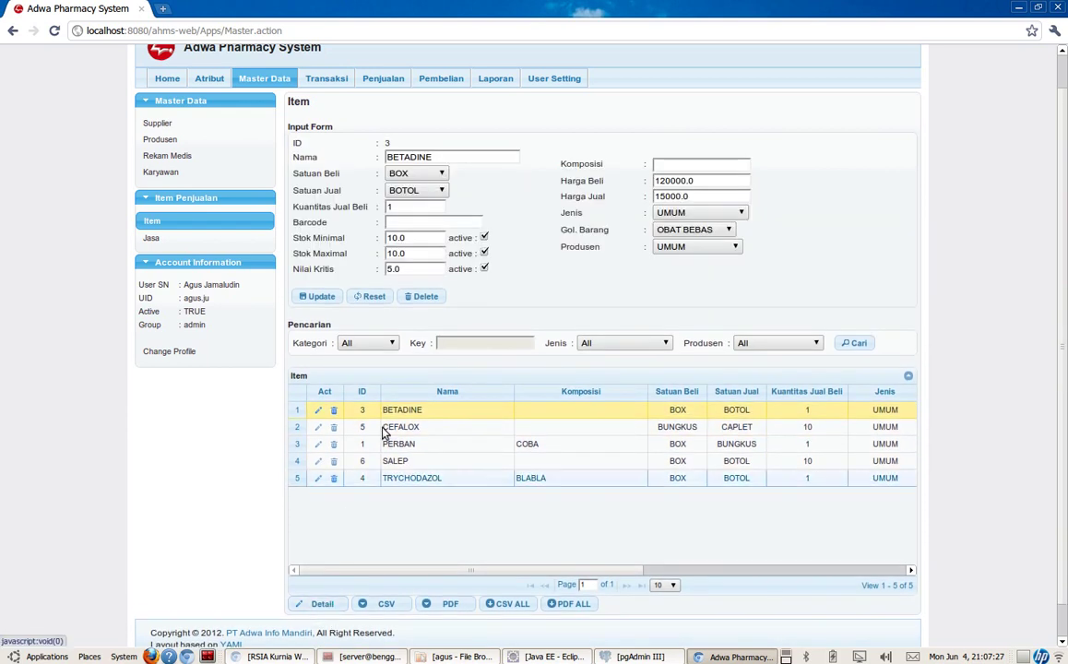
{"action": "left_click", "coordinate": [372, 296]}
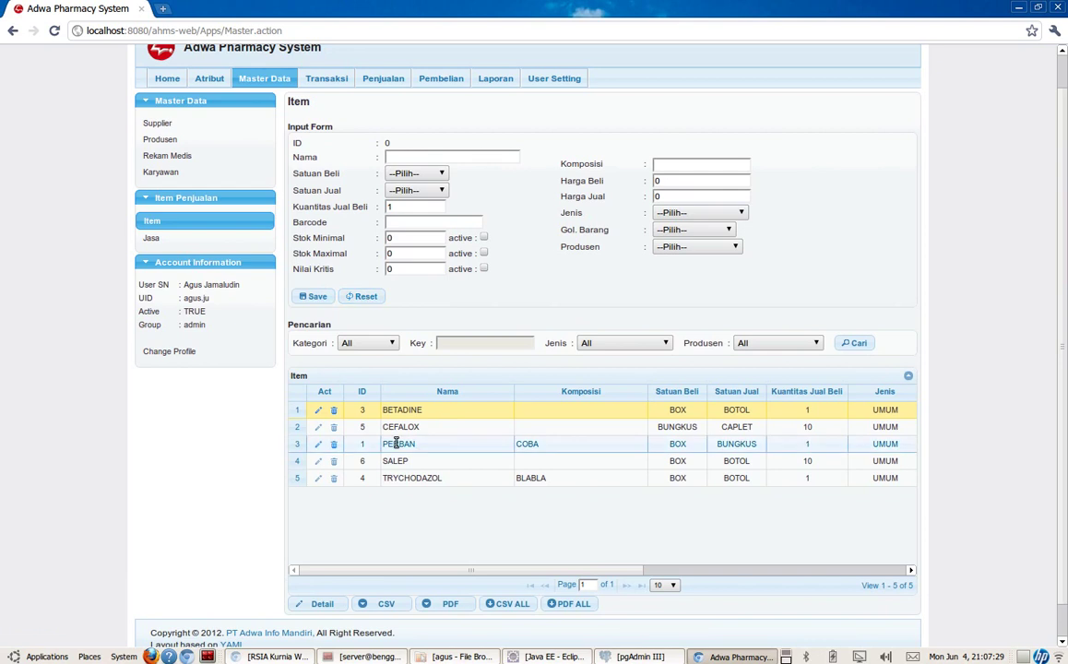
Load BETADINE, PERBAN, SALEP and TRYCHODAZOL in turn with the edit action of each item's row
{"action": "left_click", "coordinate": [435, 430]}
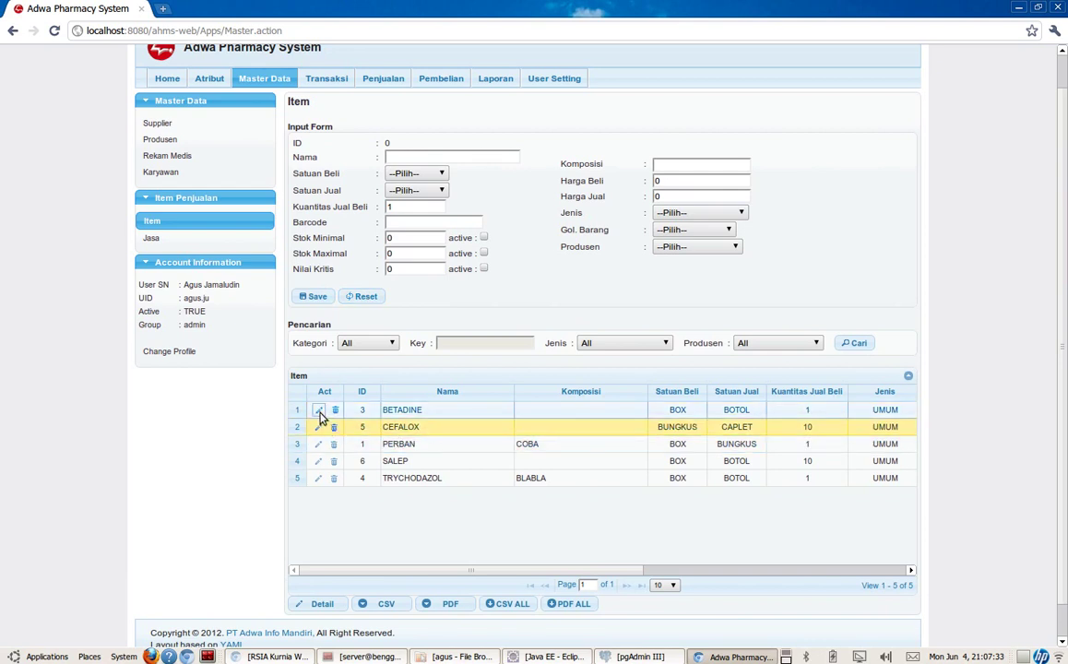
{"action": "left_click", "coordinate": [318, 411]}
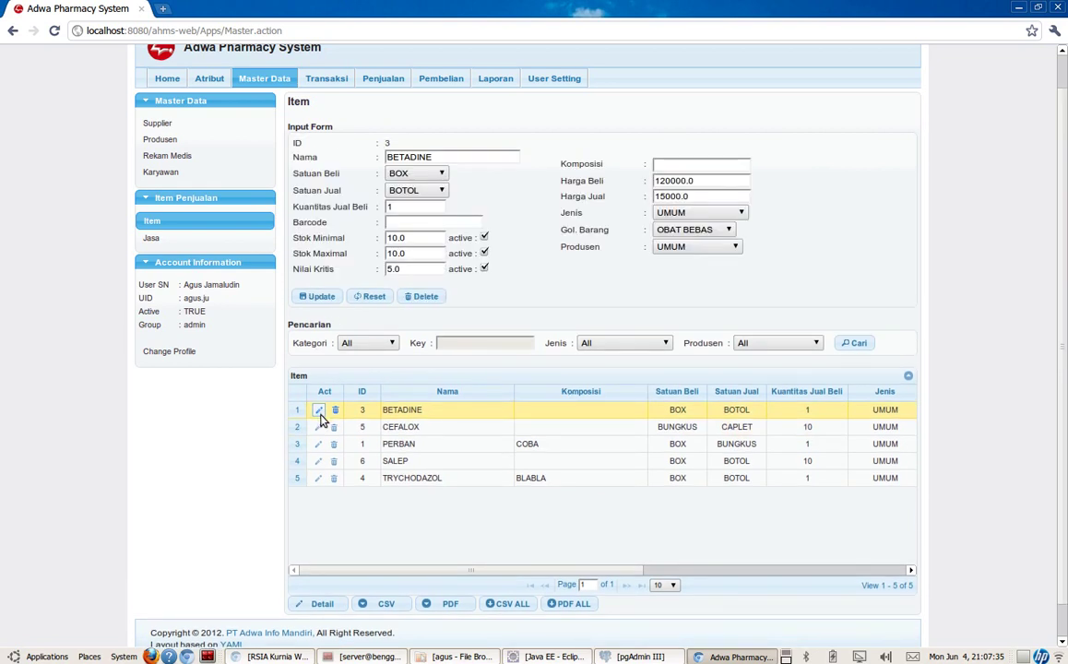
{"action": "left_click", "coordinate": [318, 444]}
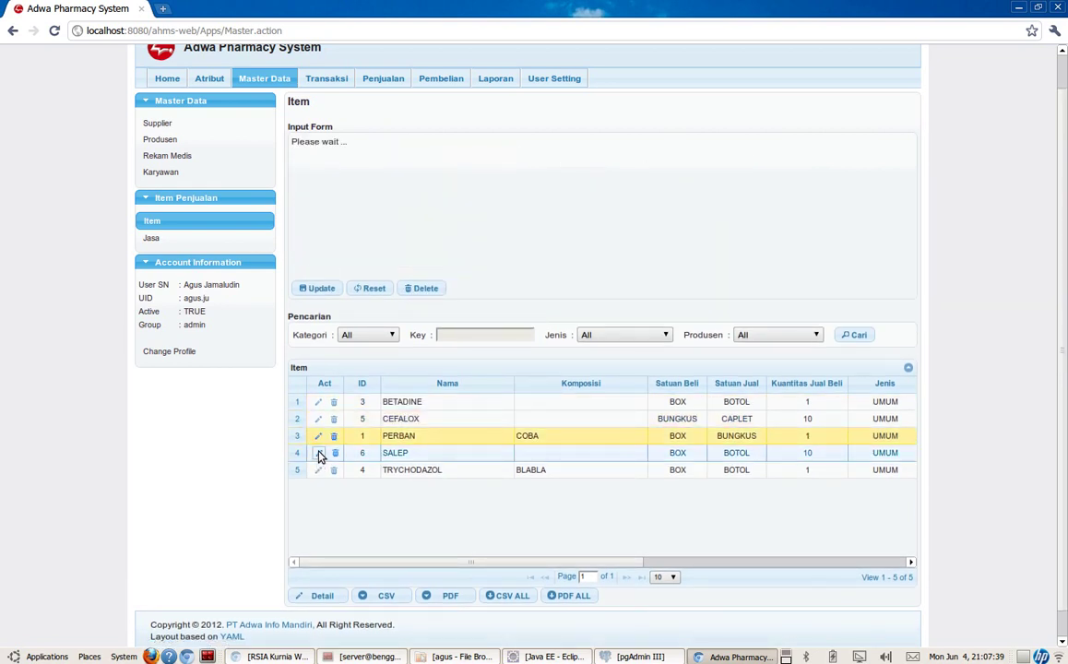
{"action": "left_click", "coordinate": [319, 456]}
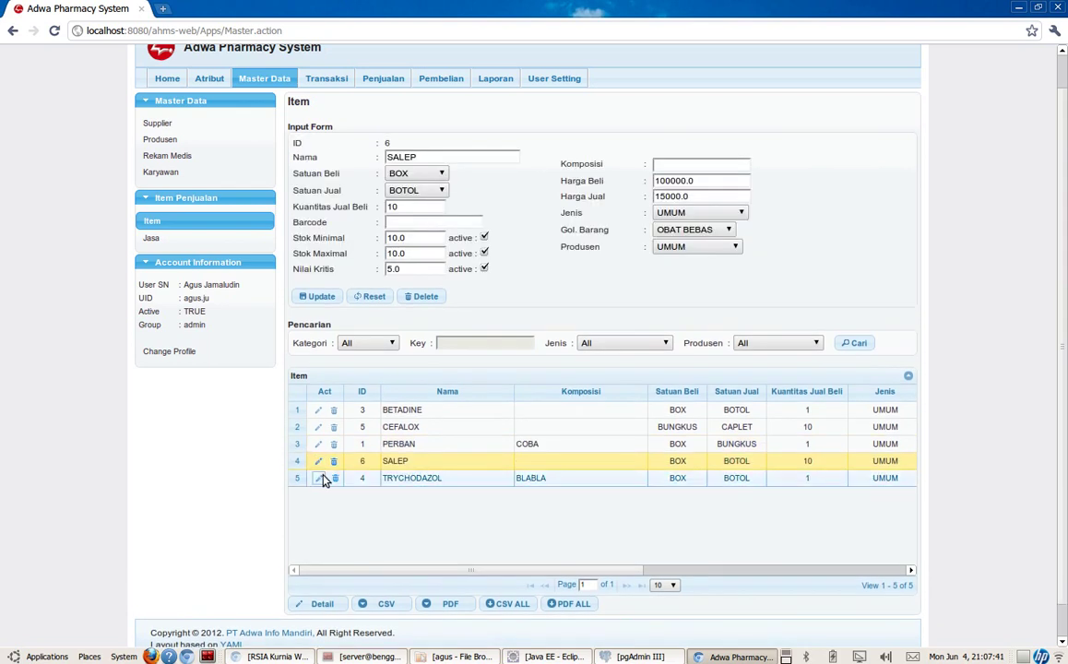
{"action": "left_click", "coordinate": [321, 479]}
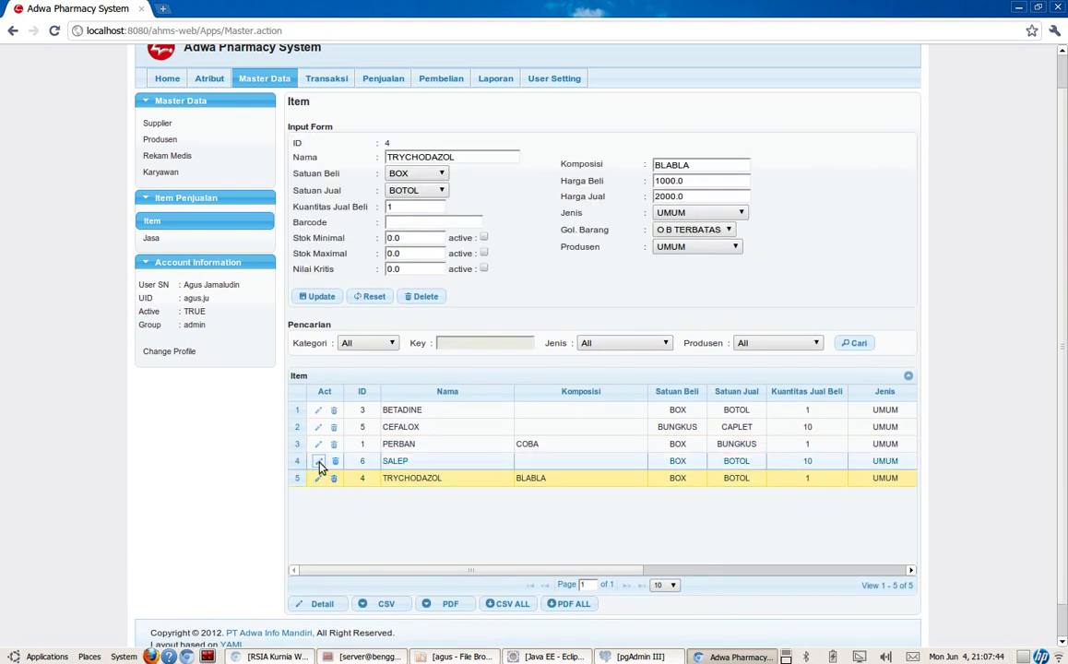
Edit the SALEP item, changing Nama to "SALEP kulit" and Harga Jual to 17000, and update the record
{"action": "left_click", "coordinate": [319, 465]}
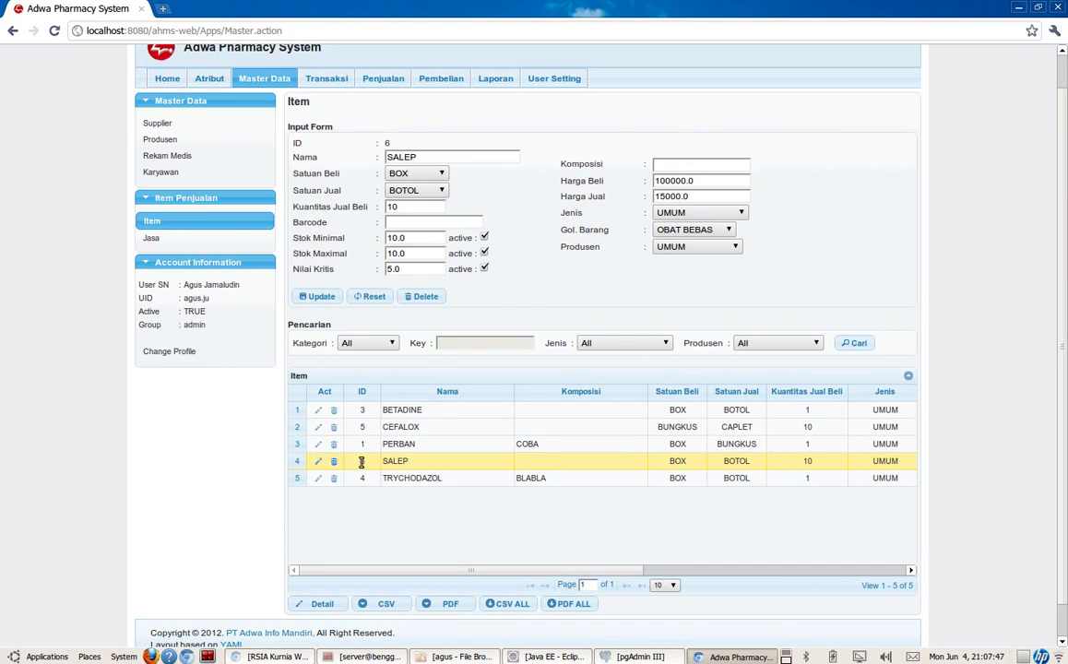
{"action": "left_click", "coordinate": [427, 155]}
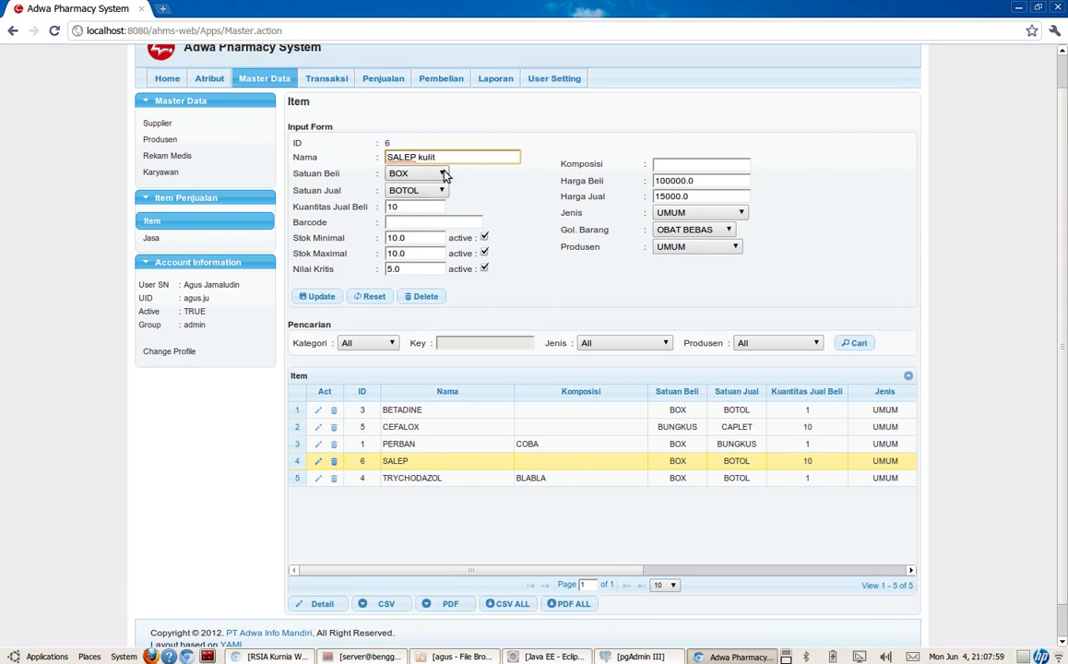
{"action": "left_click", "coordinate": [664, 197]}
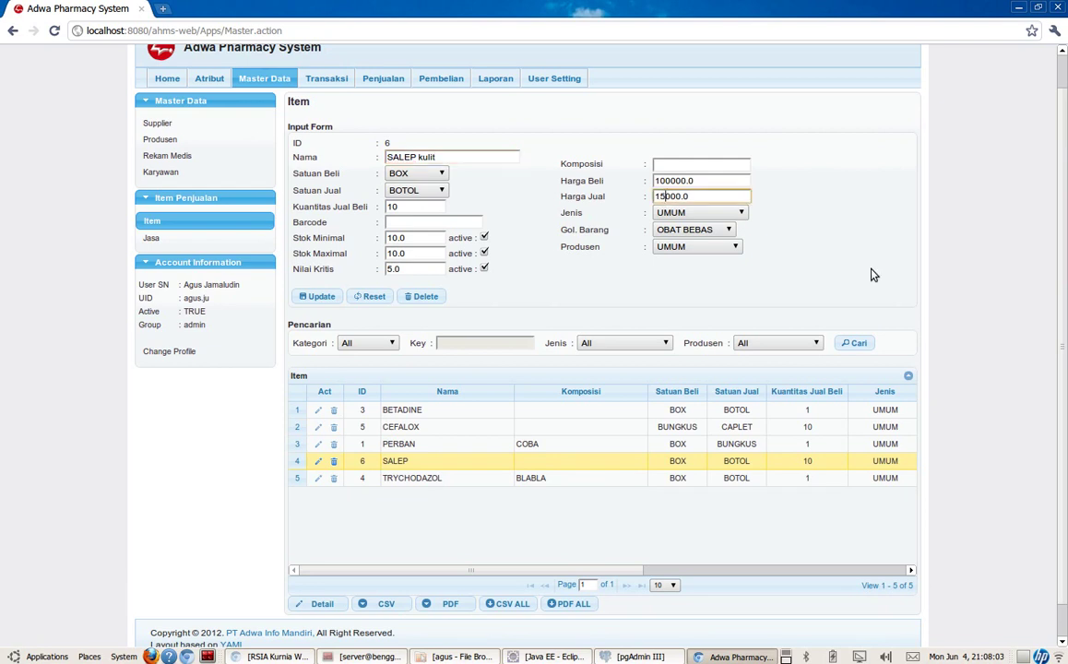
{"action": "key", "text": "Delete"}
{"action": "type", "text": "7"}
{"action": "left_click", "coordinate": [320, 298]}
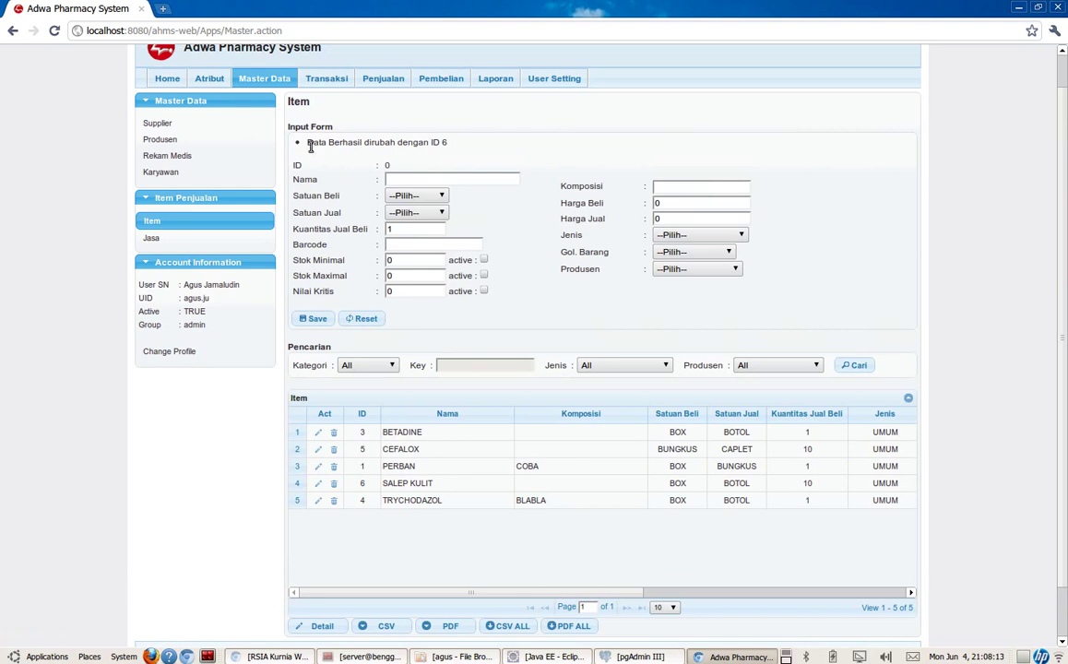
Review the update message and the Nama and Harga Jual of SALEP KULIT in the item list, and reset the form
{"action": "left_click_drag", "start_coordinate": [308, 143], "coordinate": [474, 143]}
{"action": "left_click", "coordinate": [473, 143]}
{"action": "left_click", "coordinate": [445, 485]}
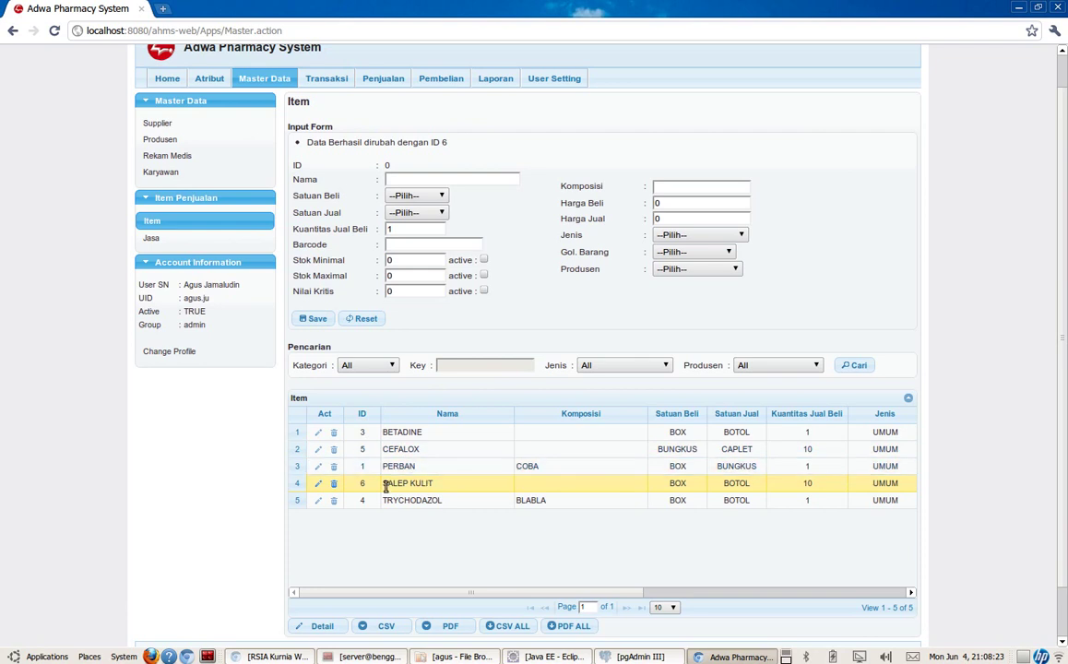
{"action": "left_click_drag", "start_coordinate": [382, 483], "coordinate": [418, 483]}
{"action": "left_click", "coordinate": [434, 483]}
{"action": "left_click_drag", "start_coordinate": [644, 594], "coordinate": [828, 594]}
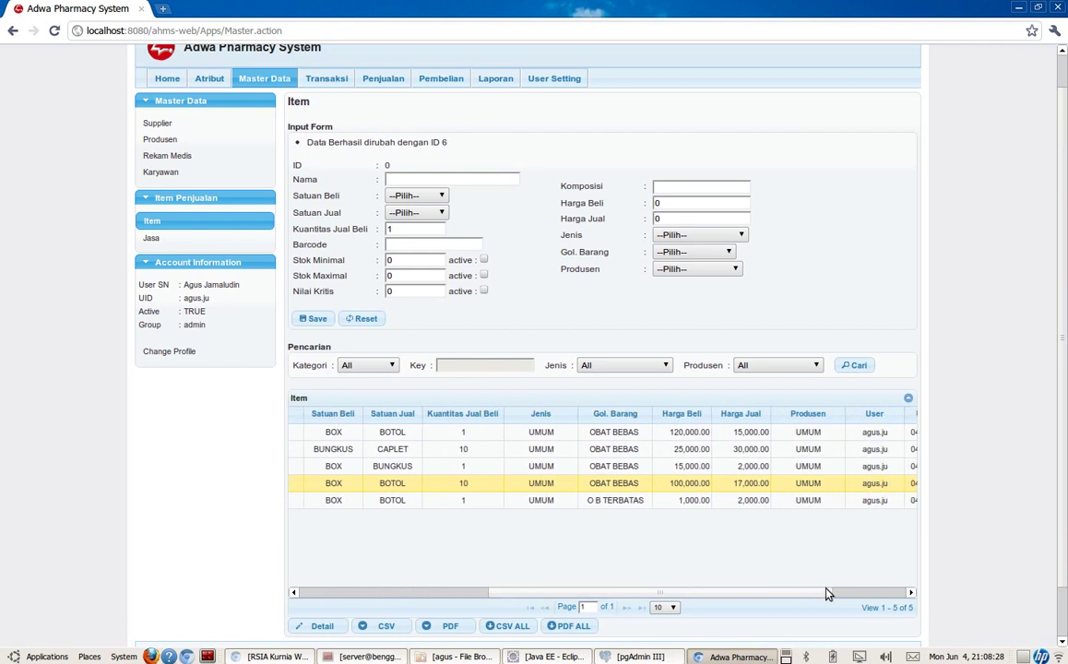
{"action": "left_click_drag", "start_coordinate": [733, 483], "coordinate": [758, 483]}
{"action": "left_click", "coordinate": [749, 484]}
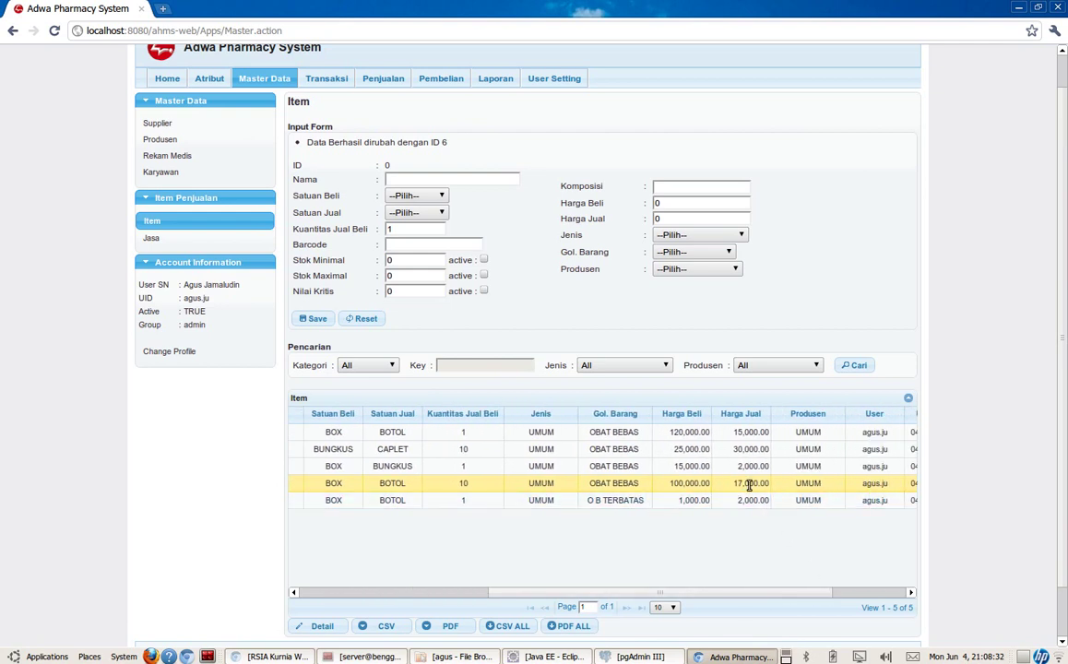
{"action": "left_click", "coordinate": [366, 319]}
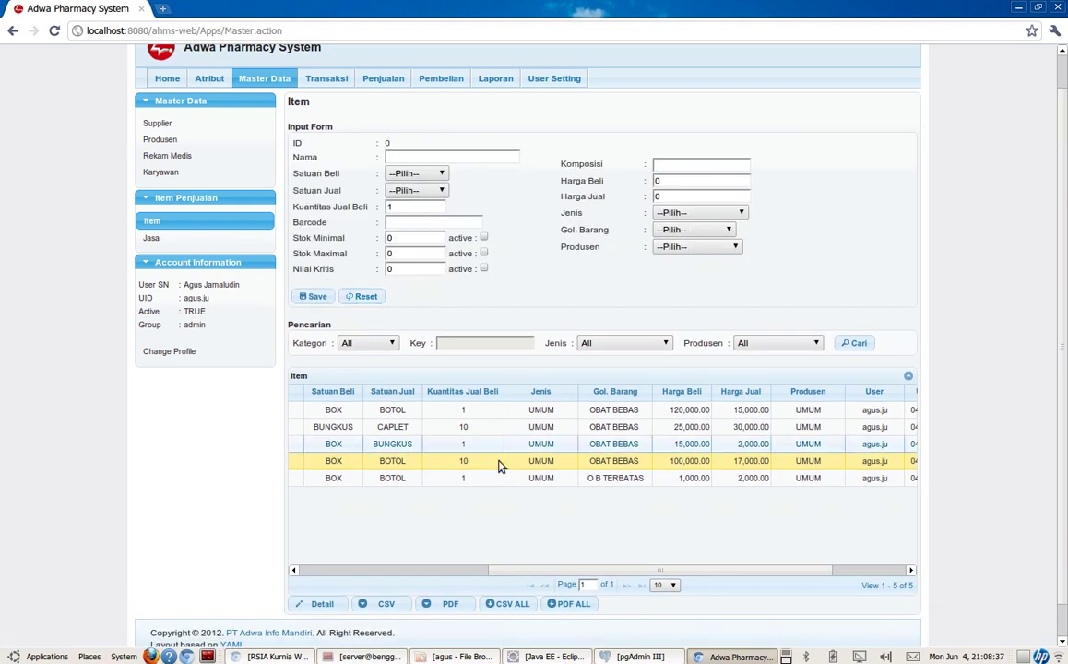
{"action": "left_click_drag", "start_coordinate": [567, 571], "coordinate": [350, 576]}
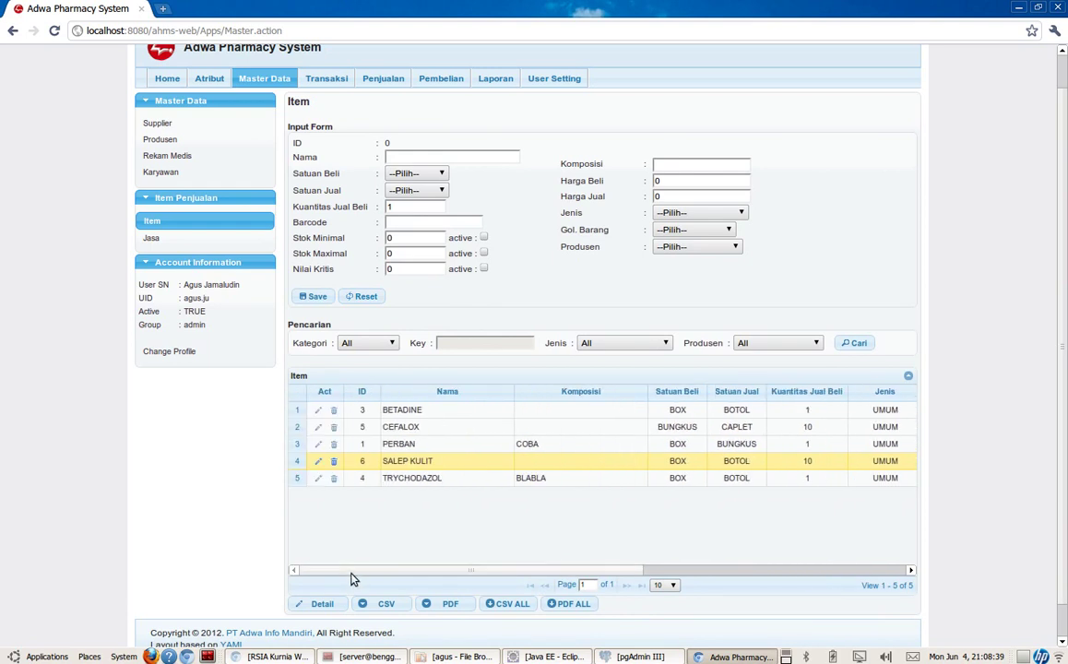
{"action": "left_click", "coordinate": [461, 446]}
{"action": "left_click", "coordinate": [472, 424]}
{"action": "left_click", "coordinate": [472, 412]}
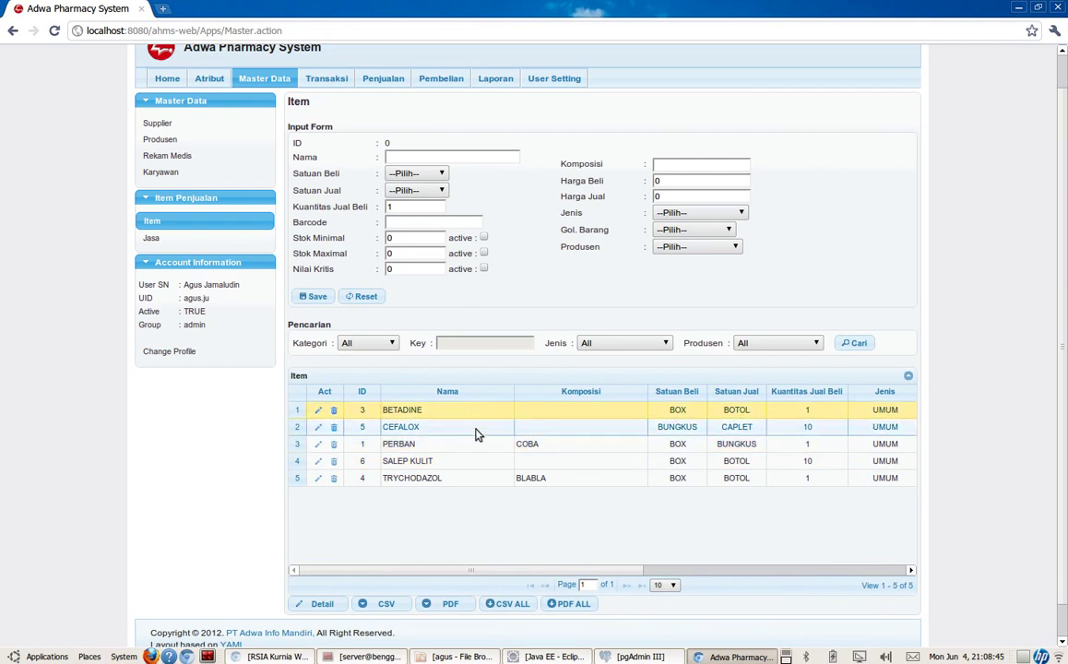
{"action": "left_click", "coordinate": [473, 428]}
{"action": "left_click", "coordinate": [479, 446]}
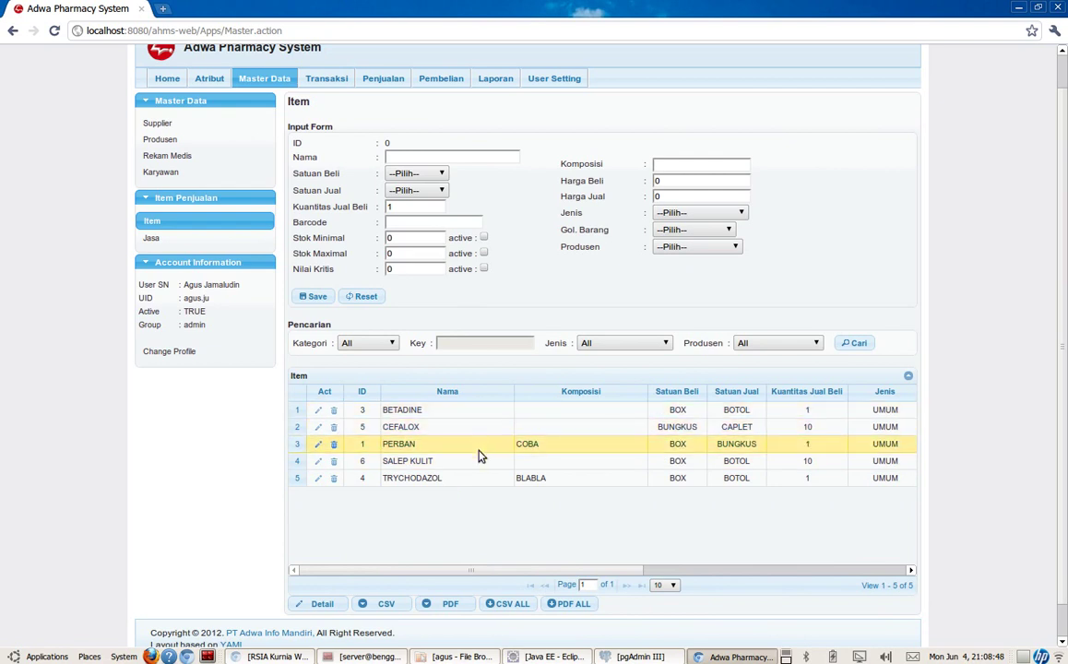
{"action": "left_click", "coordinate": [480, 461]}
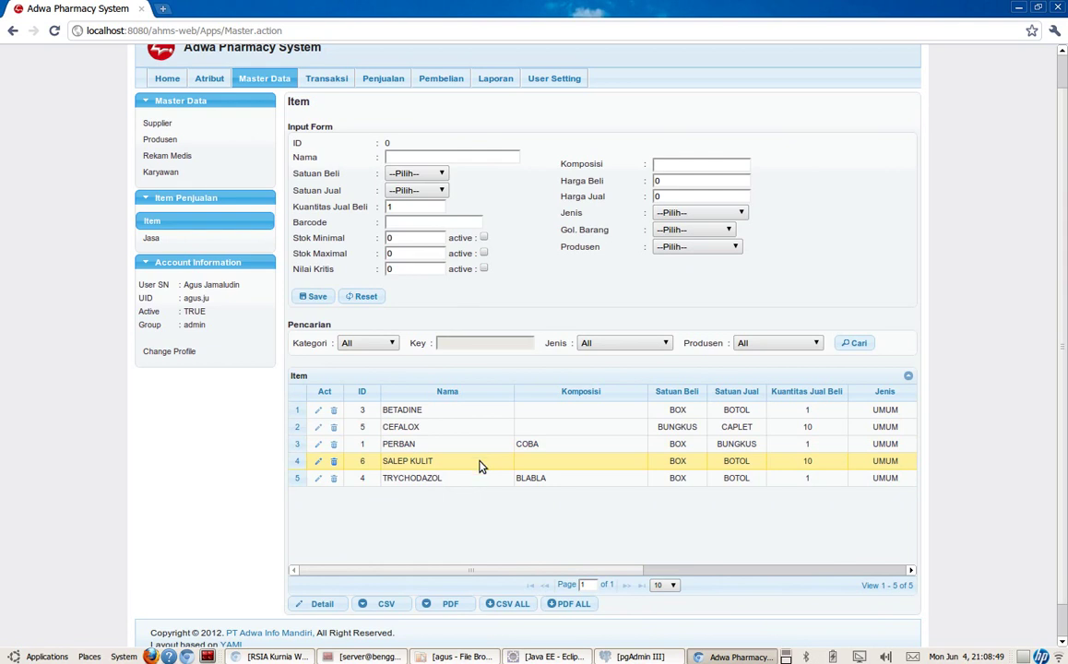
{"action": "left_click", "coordinate": [477, 478]}
{"action": "left_click", "coordinate": [477, 432]}
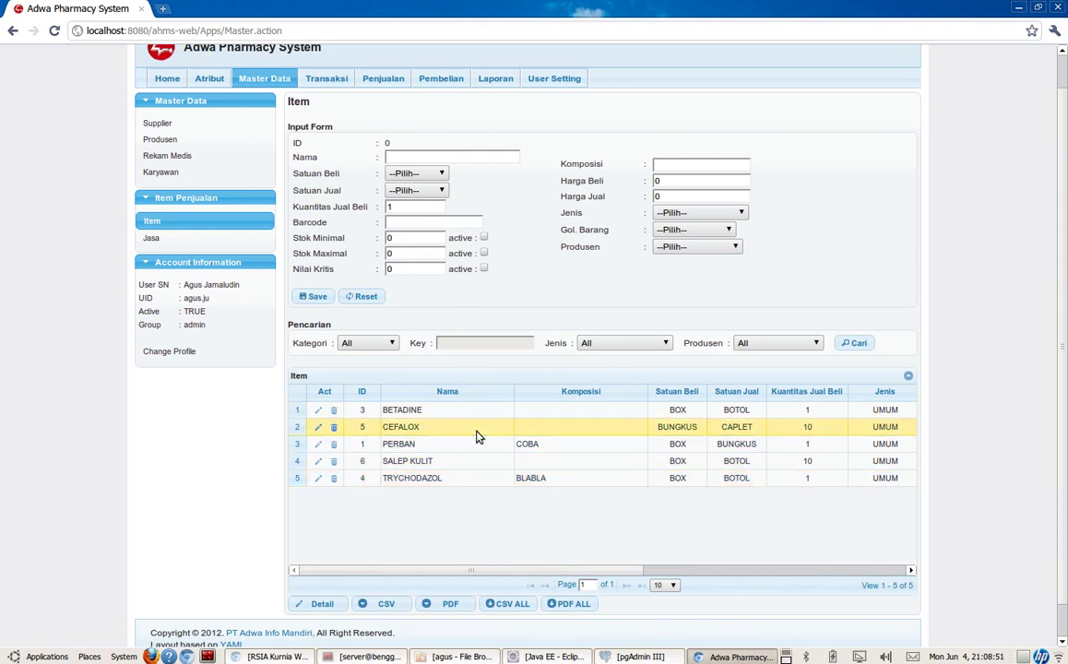
{"action": "left_click", "coordinate": [484, 411]}
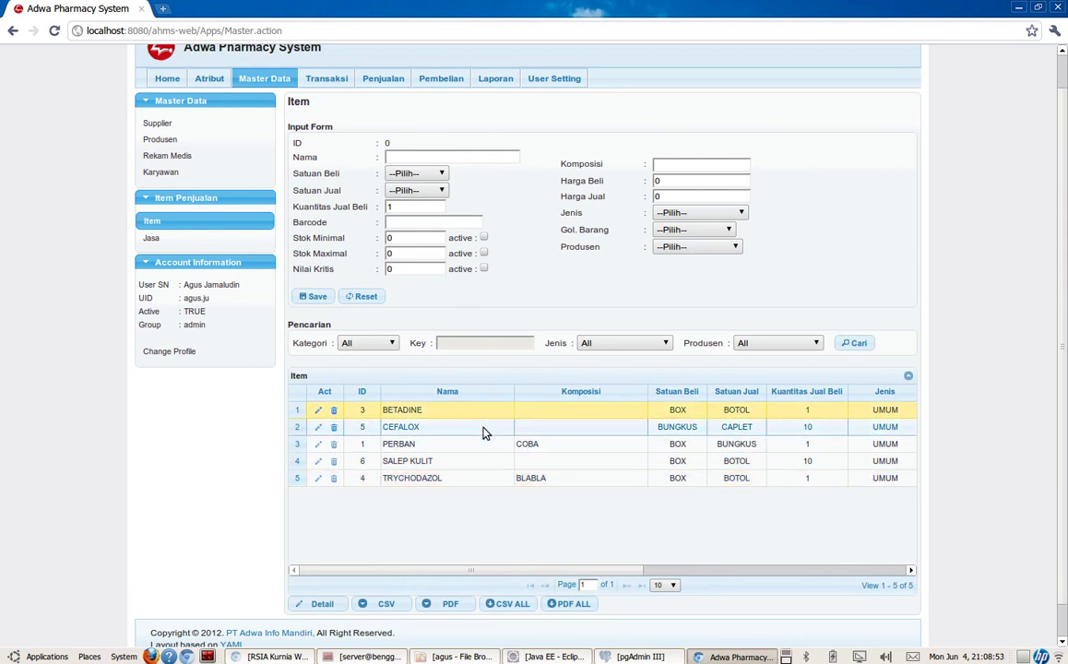
{"action": "left_click", "coordinate": [485, 429]}
{"action": "left_click", "coordinate": [486, 444]}
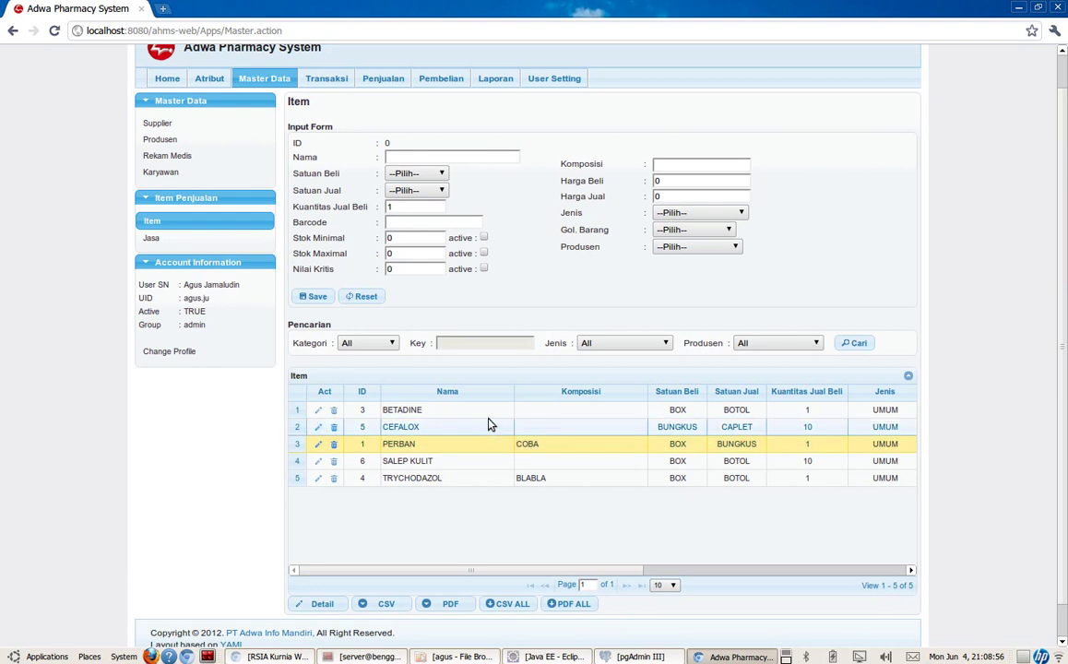
Open the BETADINE, CEFALOX and PERBAN records in turn from the item list
{"action": "double_click", "coordinate": [493, 411]}
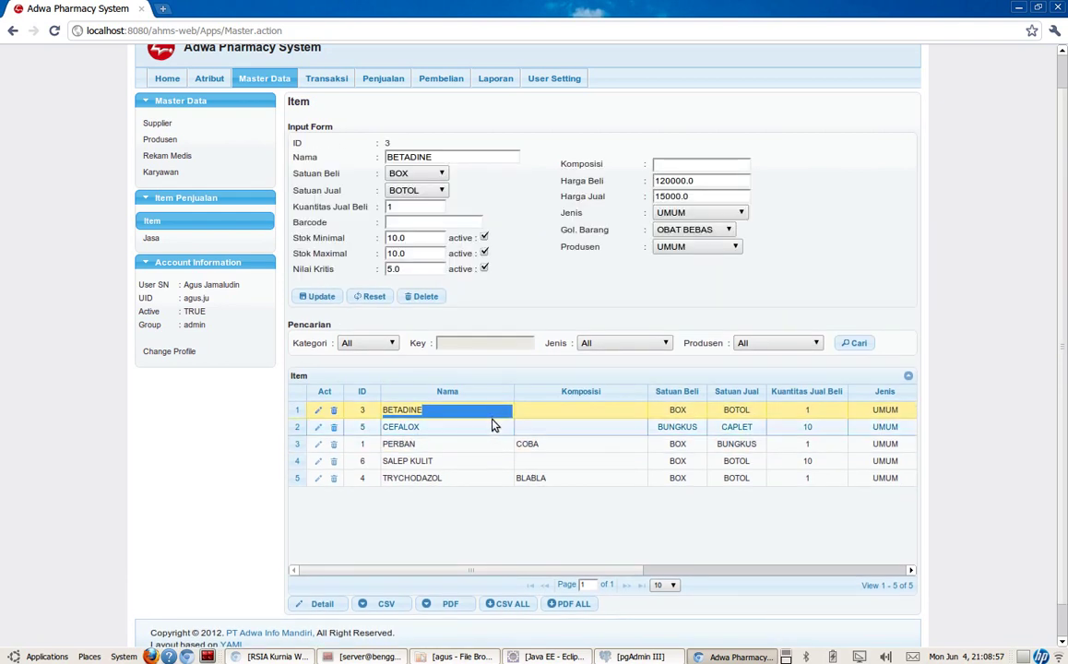
{"action": "double_click", "coordinate": [493, 430]}
{"action": "double_click", "coordinate": [493, 447]}
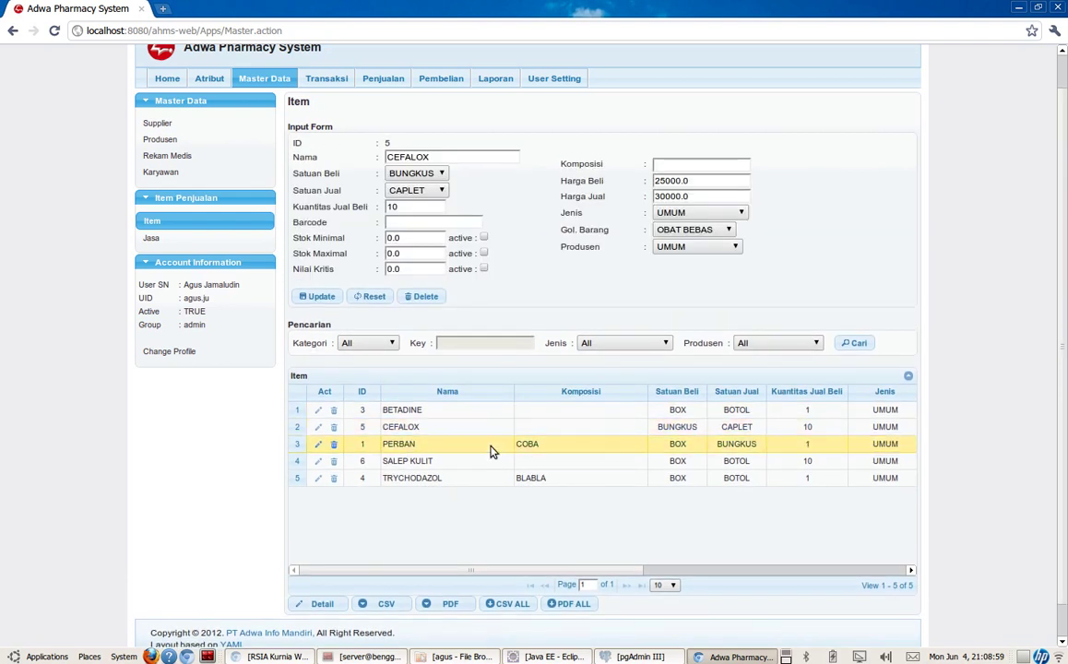
Open the SALEP KULIT and TRYCHODAZOL records in turn from the item list, and reset the input form
{"action": "double_click", "coordinate": [491, 461]}
{"action": "double_click", "coordinate": [491, 477]}
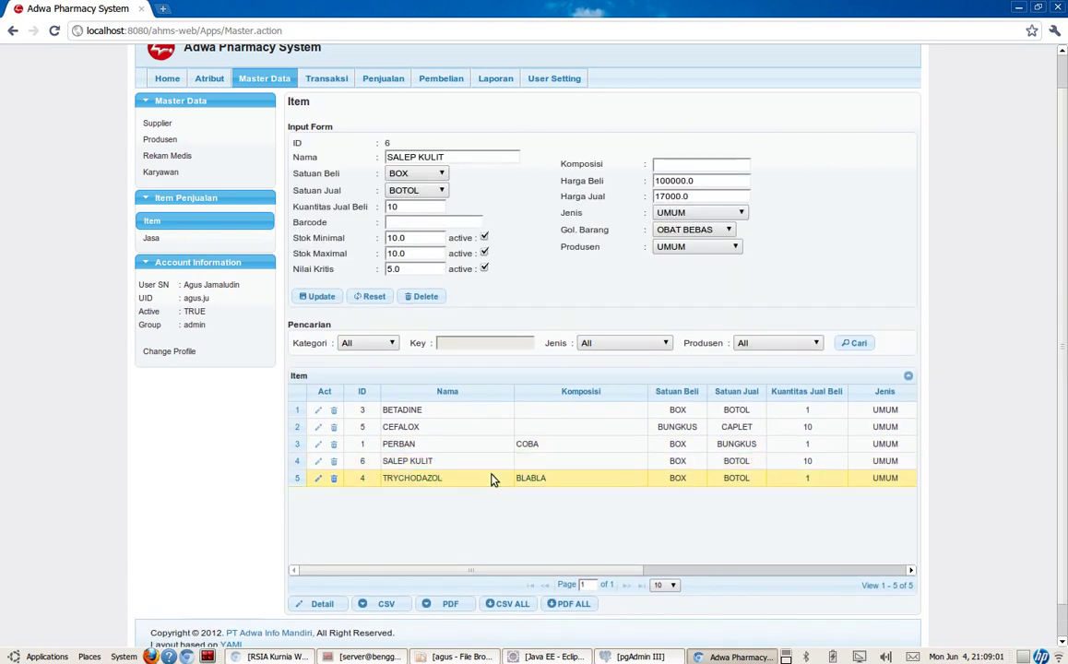
{"action": "left_click", "coordinate": [487, 430]}
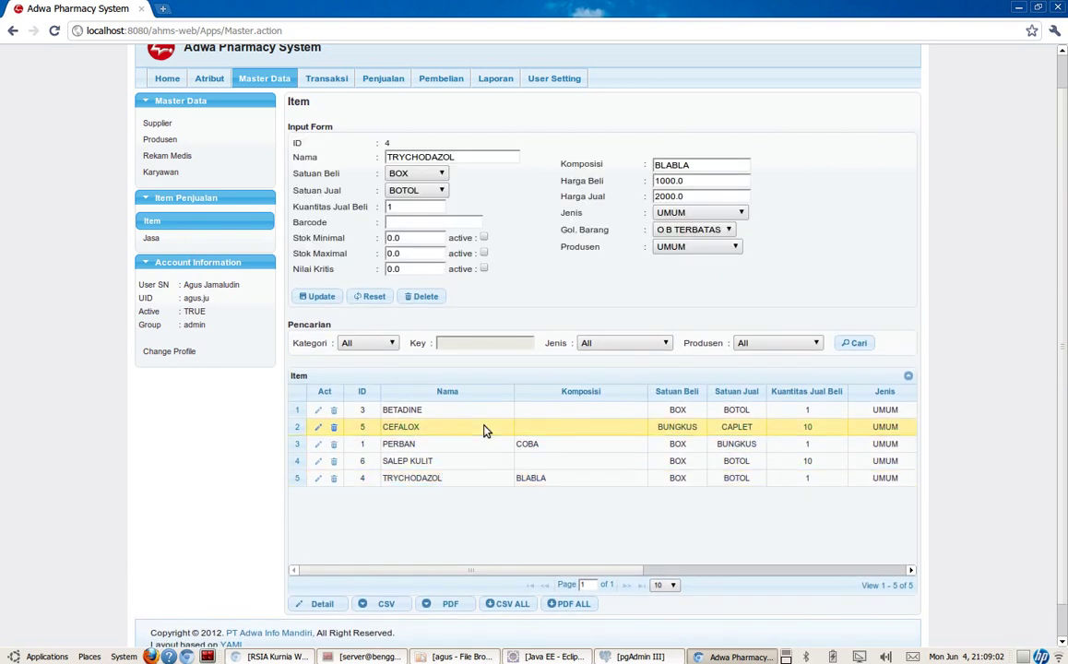
{"action": "left_click", "coordinate": [370, 296]}
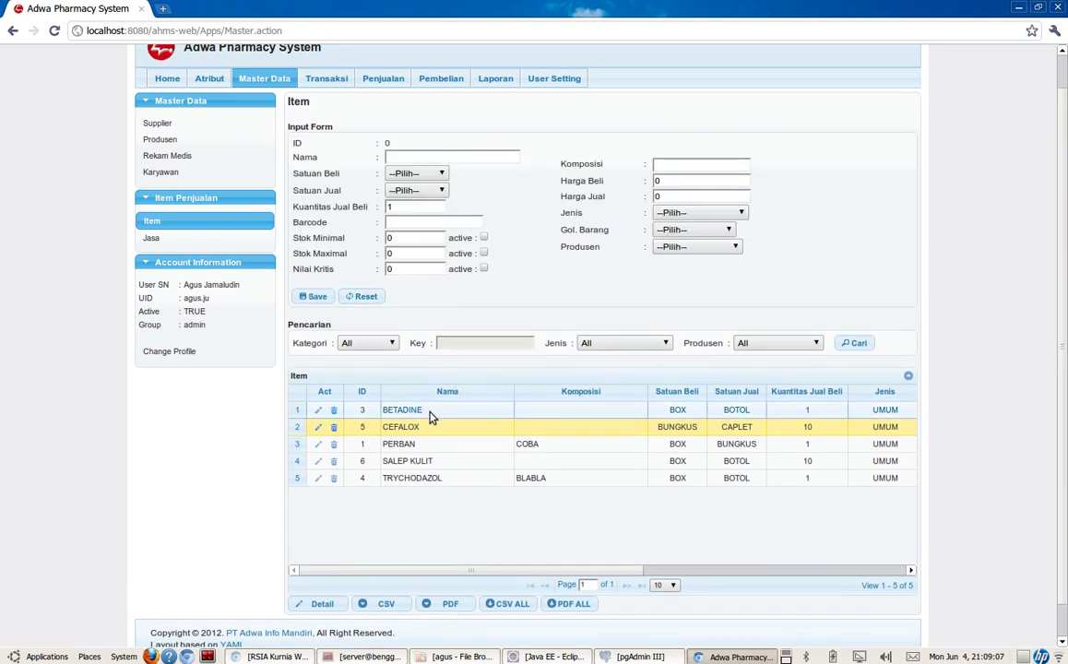
Open the PERBAN record from the item list, select the other item rows in turn, and reset the input form
{"action": "double_click", "coordinate": [456, 446]}
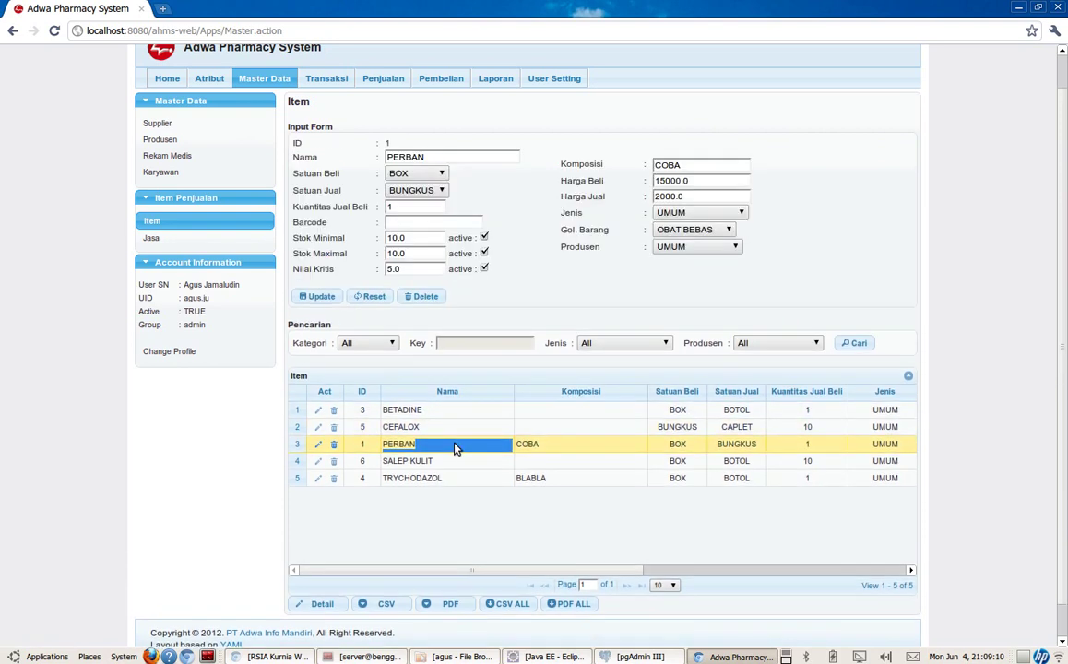
{"action": "left_click", "coordinate": [410, 448]}
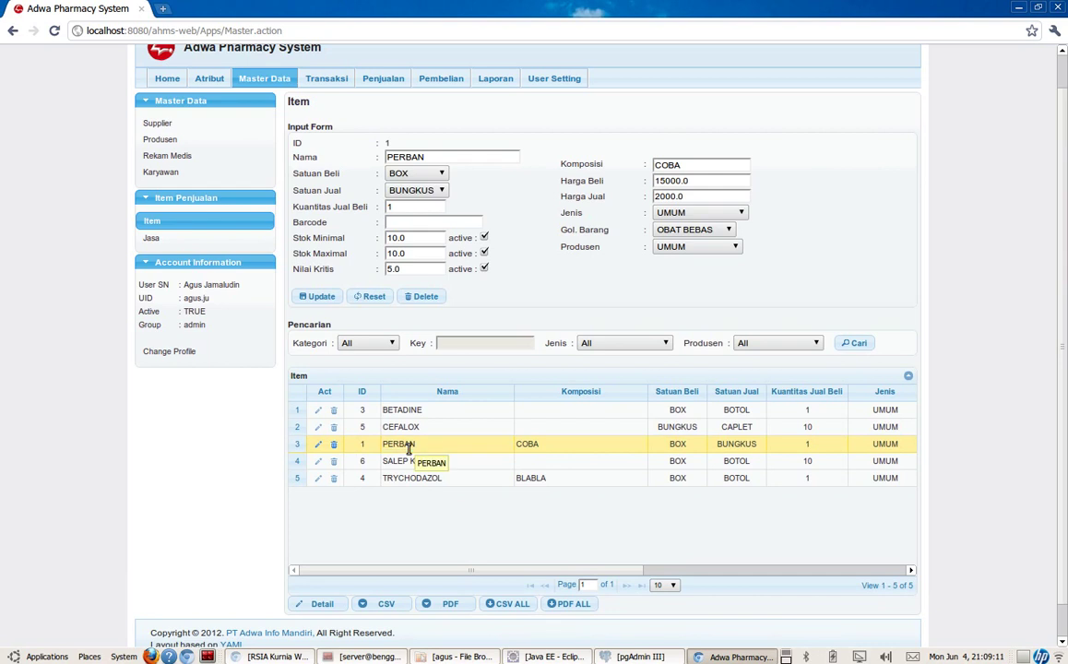
{"action": "left_click", "coordinate": [336, 413]}
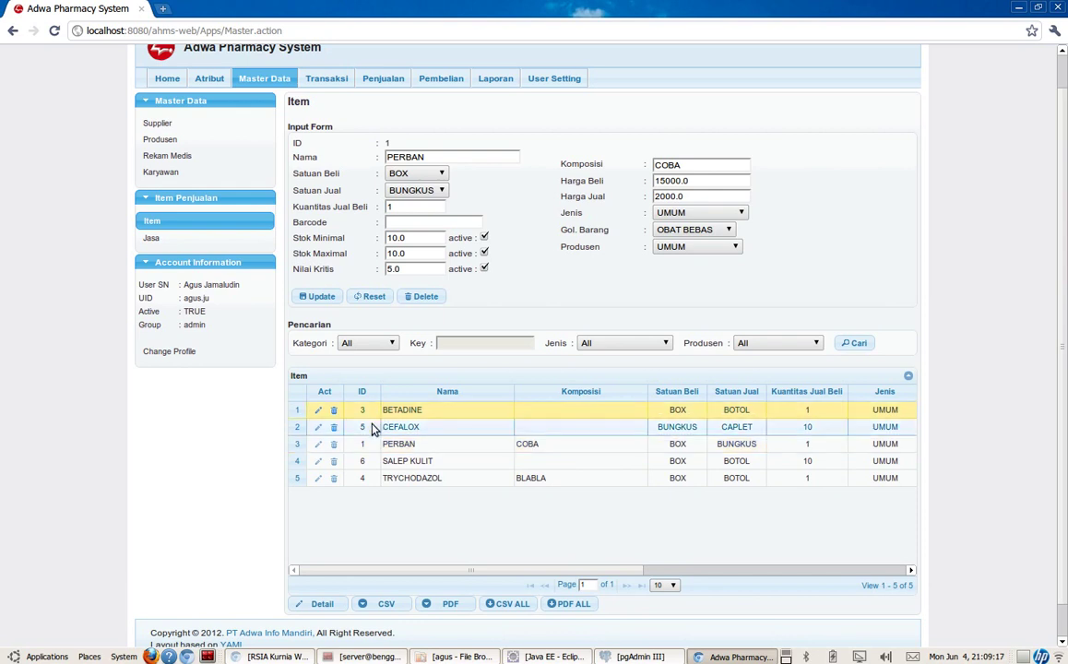
{"action": "left_click", "coordinate": [374, 445]}
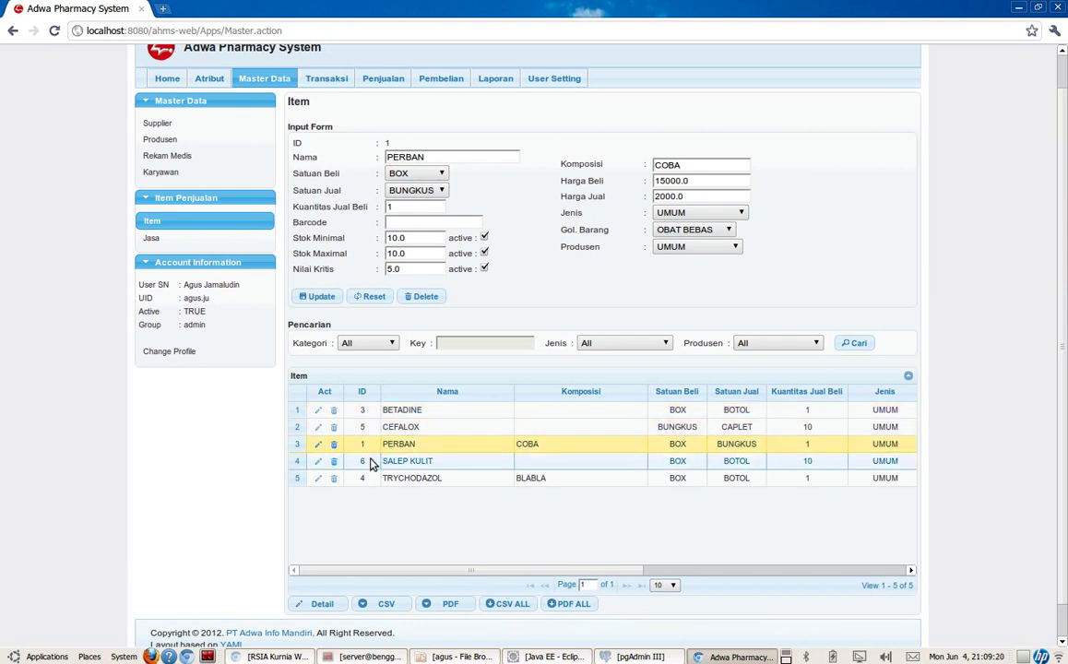
{"action": "left_click", "coordinate": [372, 463]}
{"action": "left_click", "coordinate": [370, 478]}
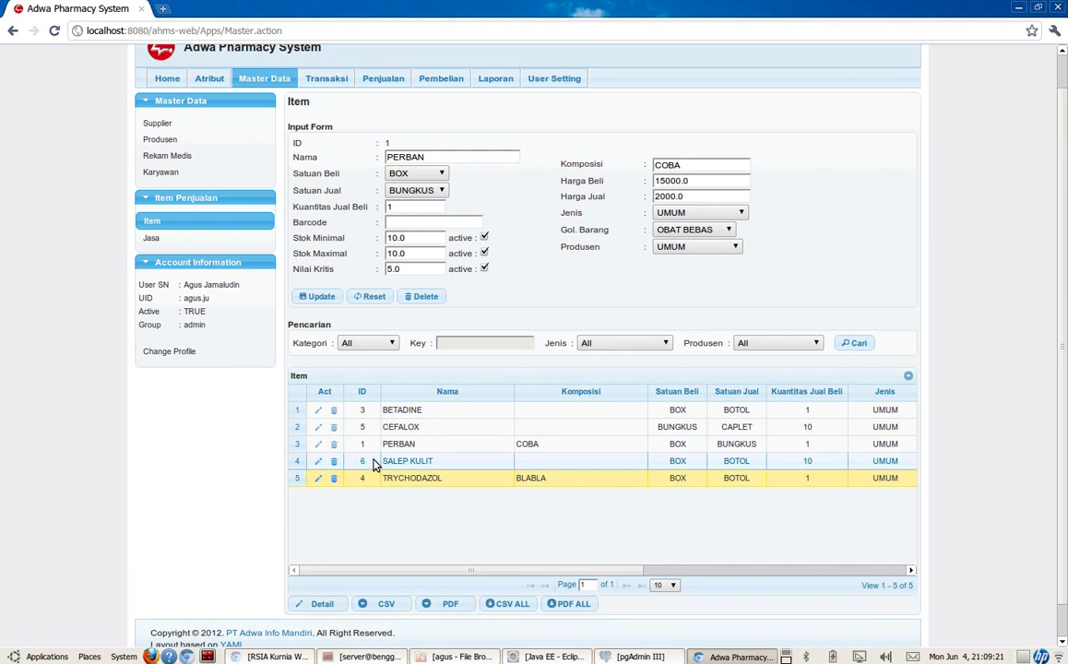
{"action": "left_click", "coordinate": [373, 461]}
{"action": "left_click", "coordinate": [375, 446]}
{"action": "left_click", "coordinate": [364, 428]}
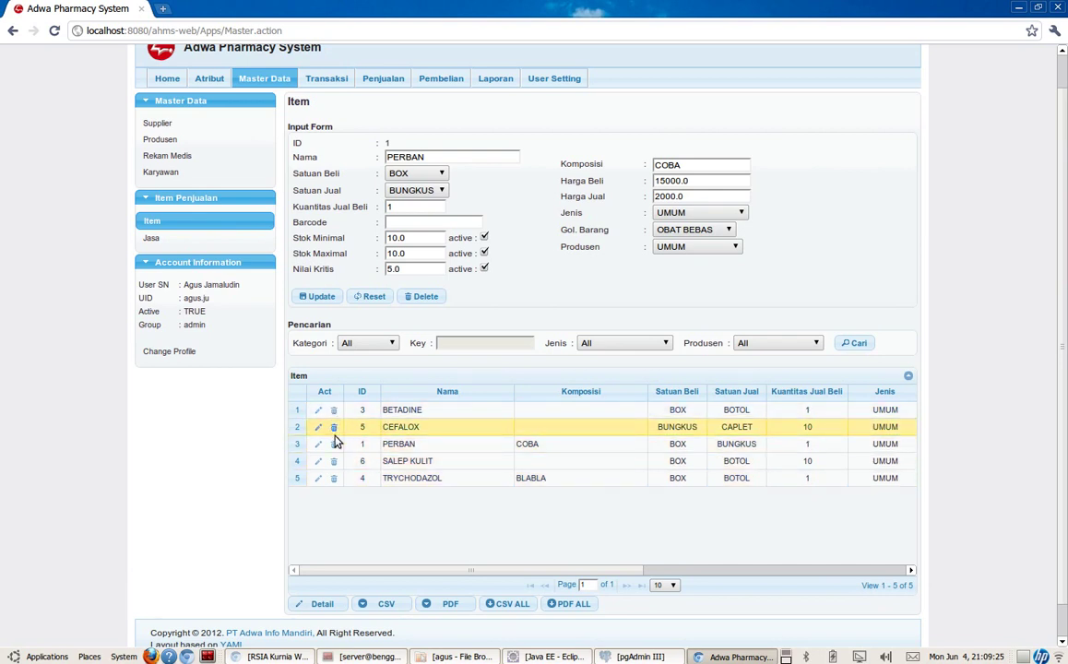
{"action": "left_click", "coordinate": [373, 296]}
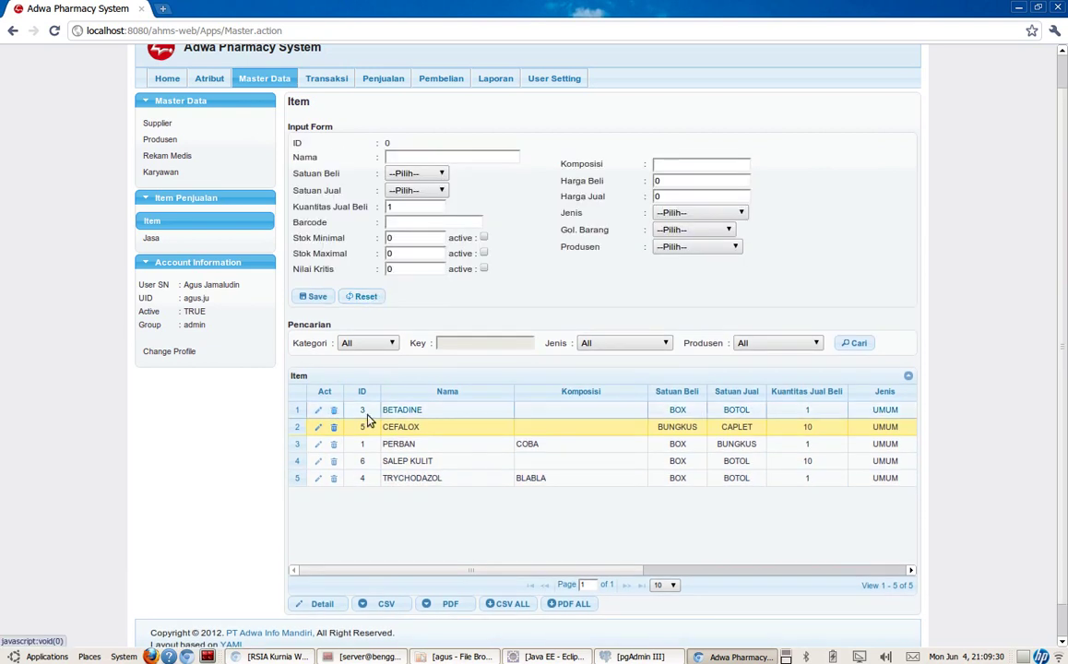
{"action": "left_click", "coordinate": [334, 462]}
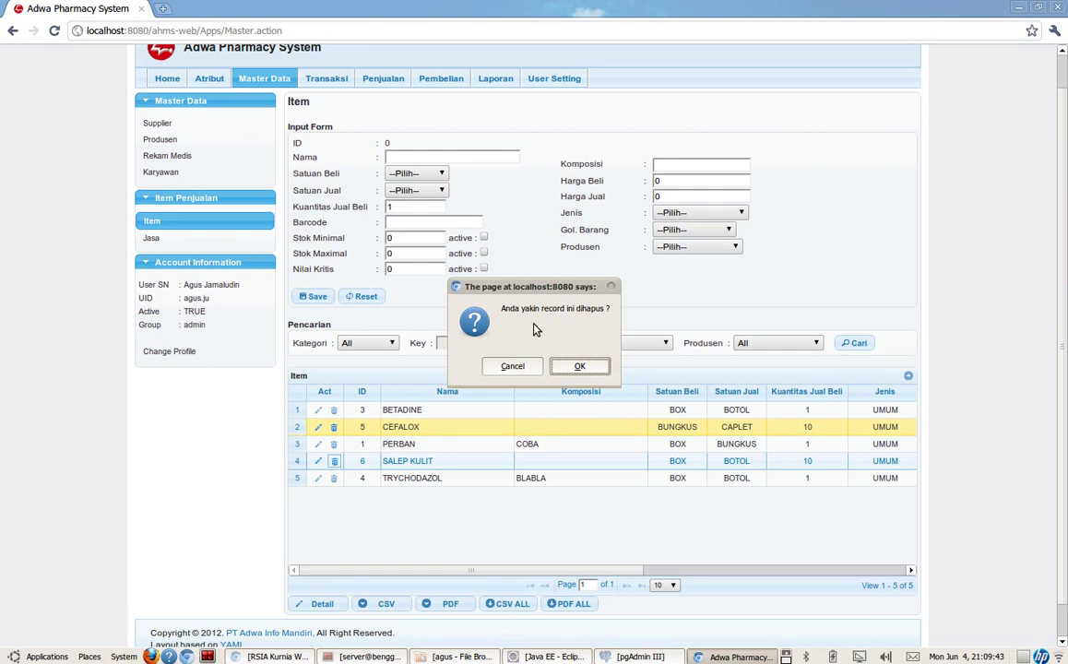
{"action": "left_click_drag", "start_coordinate": [552, 290], "coordinate": [580, 304]}
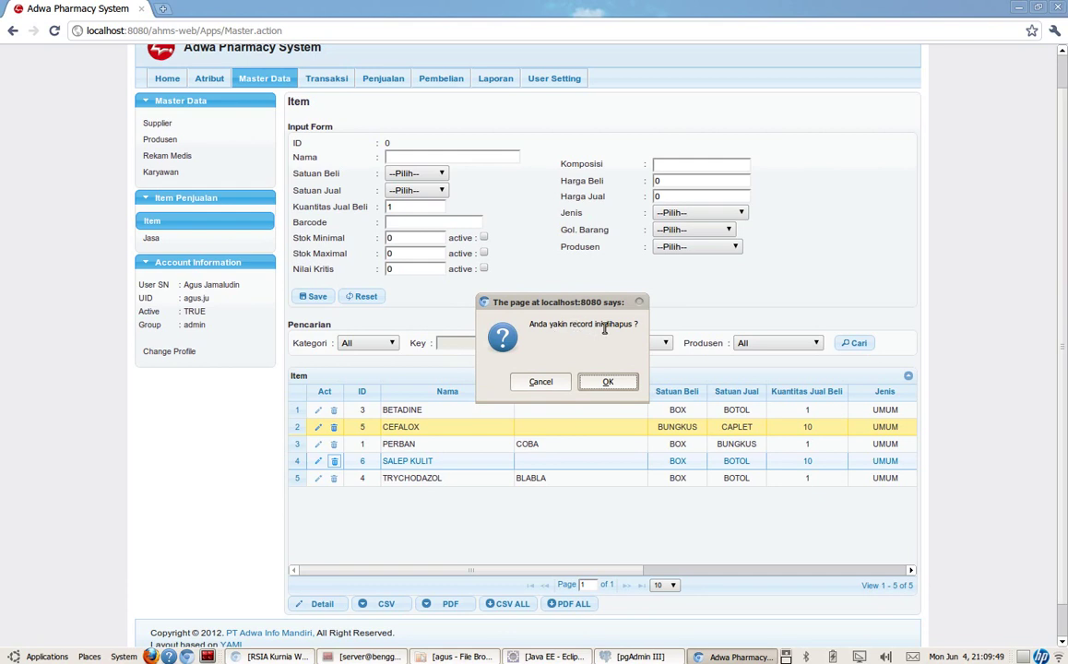
{"action": "left_click", "coordinate": [542, 383]}
Delete the SALEP KULIT item with its row's delete action and reset the input form
{"action": "left_click", "coordinate": [334, 461]}
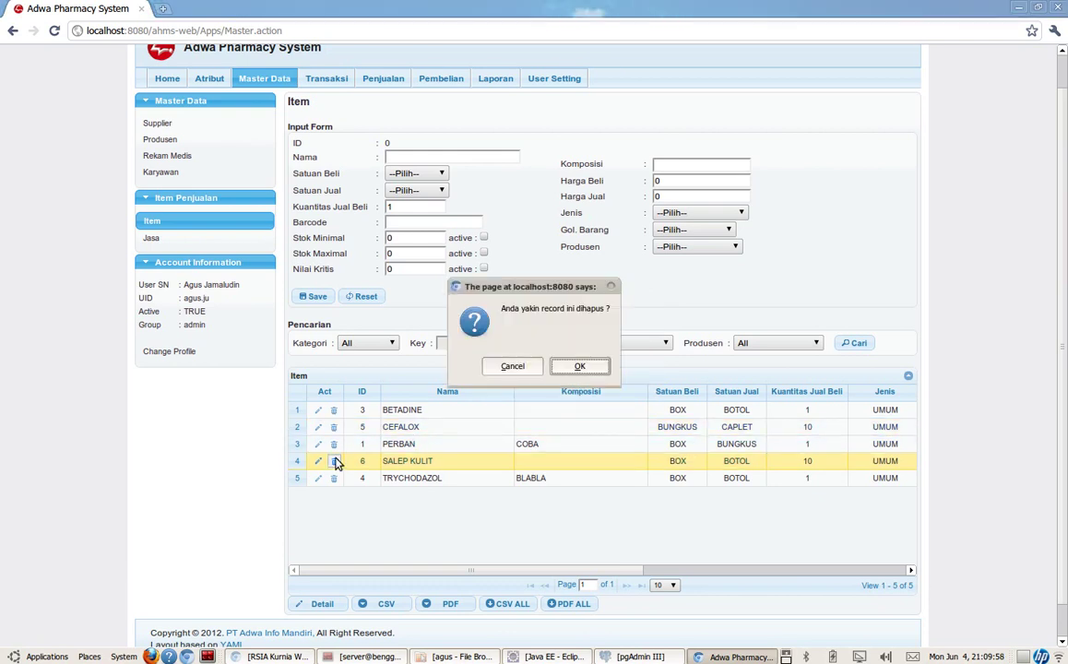
{"action": "left_click", "coordinate": [578, 367]}
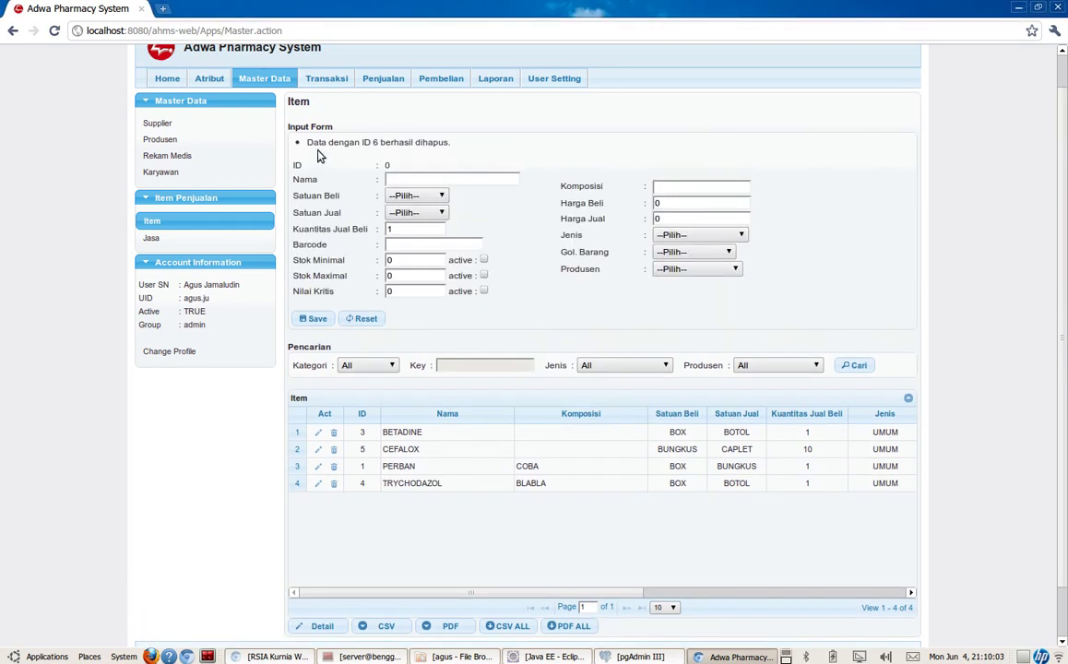
{"action": "left_click_drag", "start_coordinate": [307, 142], "coordinate": [453, 149]}
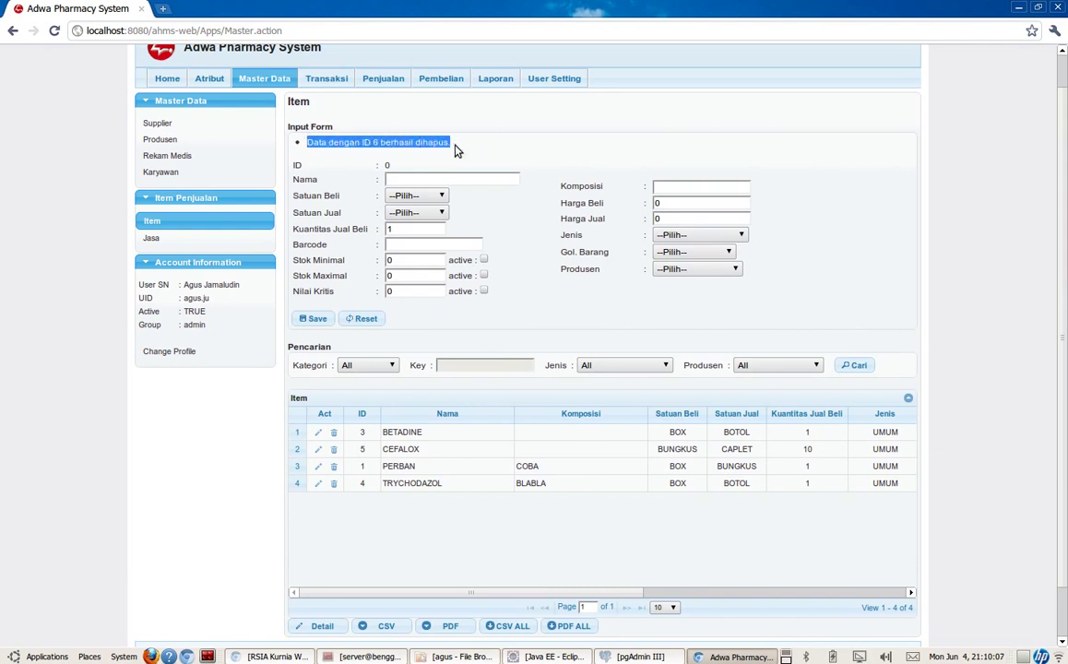
{"action": "left_click", "coordinate": [454, 150]}
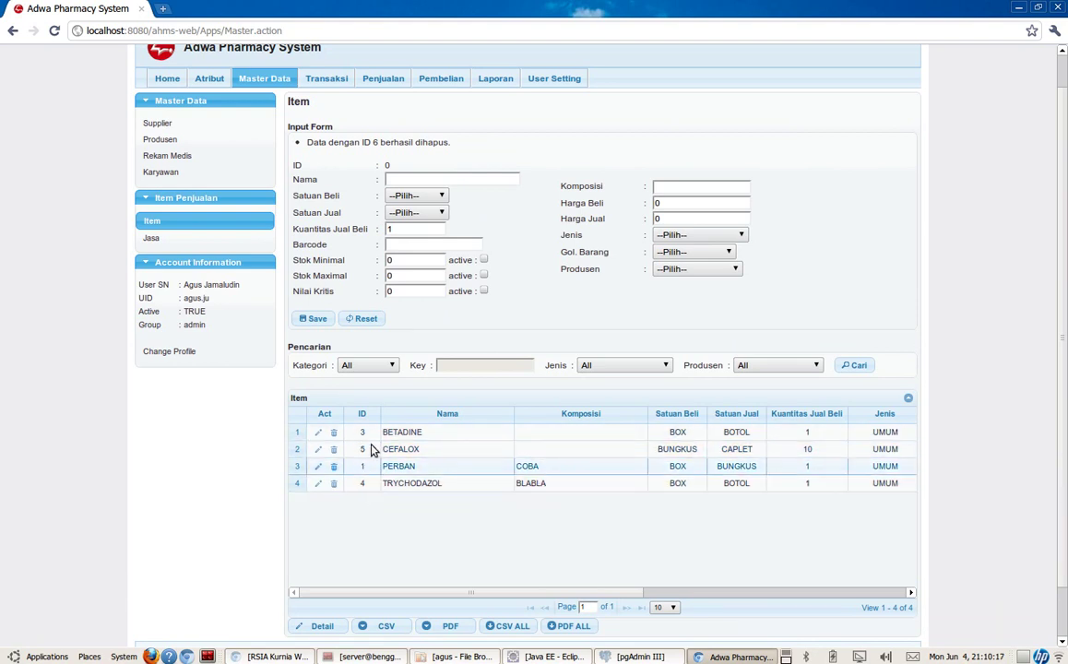
{"action": "left_click", "coordinate": [367, 320]}
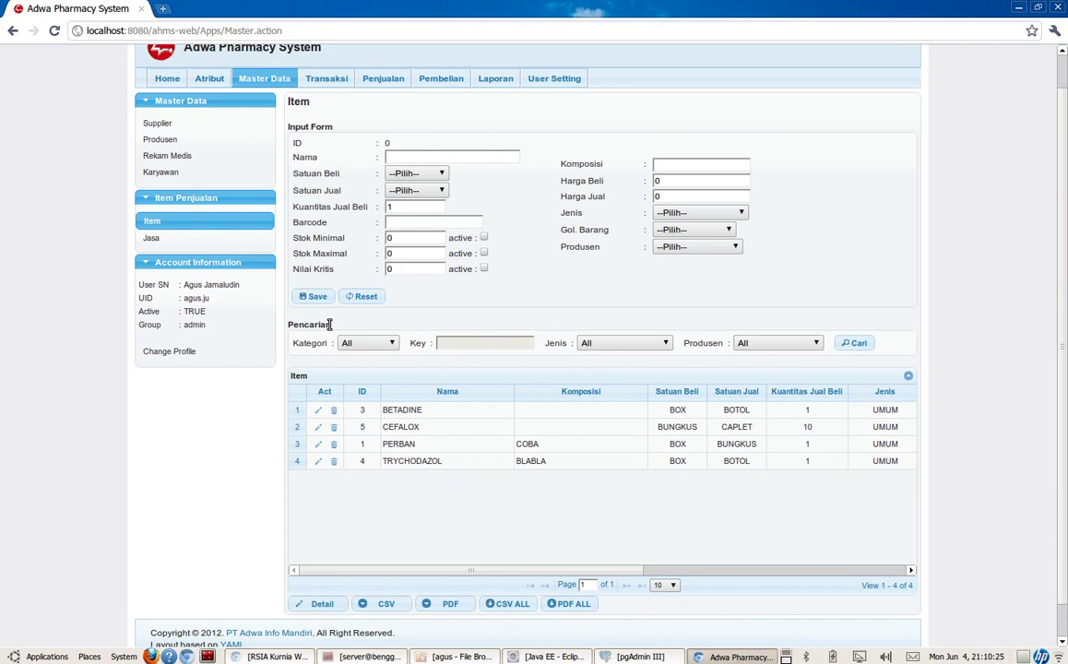
{"action": "left_click", "coordinate": [446, 414]}
{"action": "left_click", "coordinate": [456, 428]}
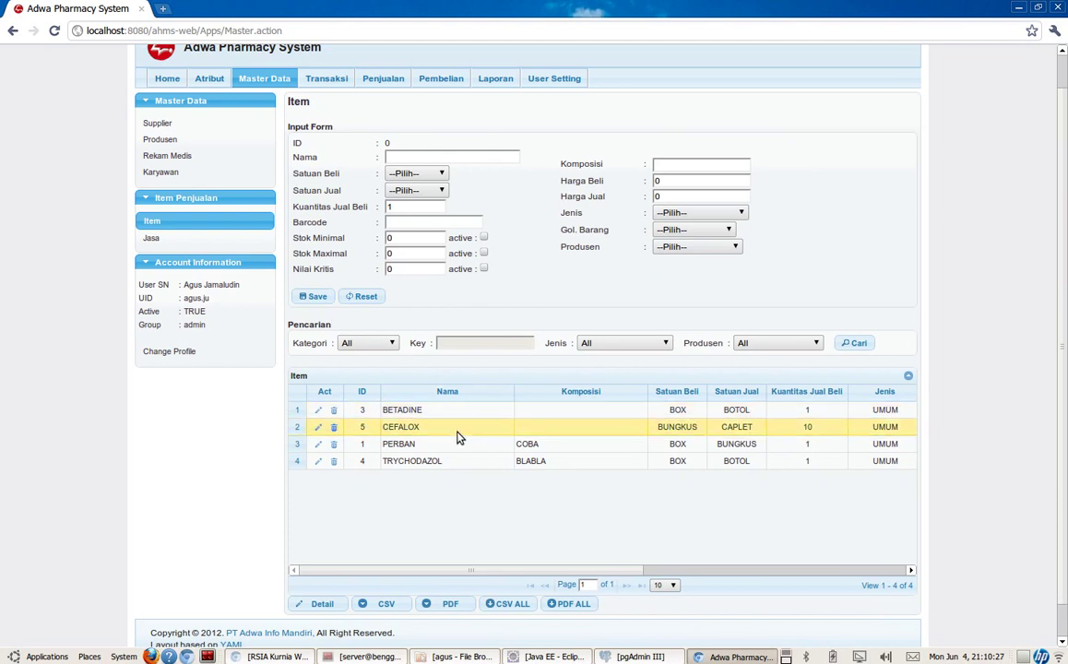
{"action": "left_click", "coordinate": [460, 445]}
{"action": "left_click", "coordinate": [464, 461]}
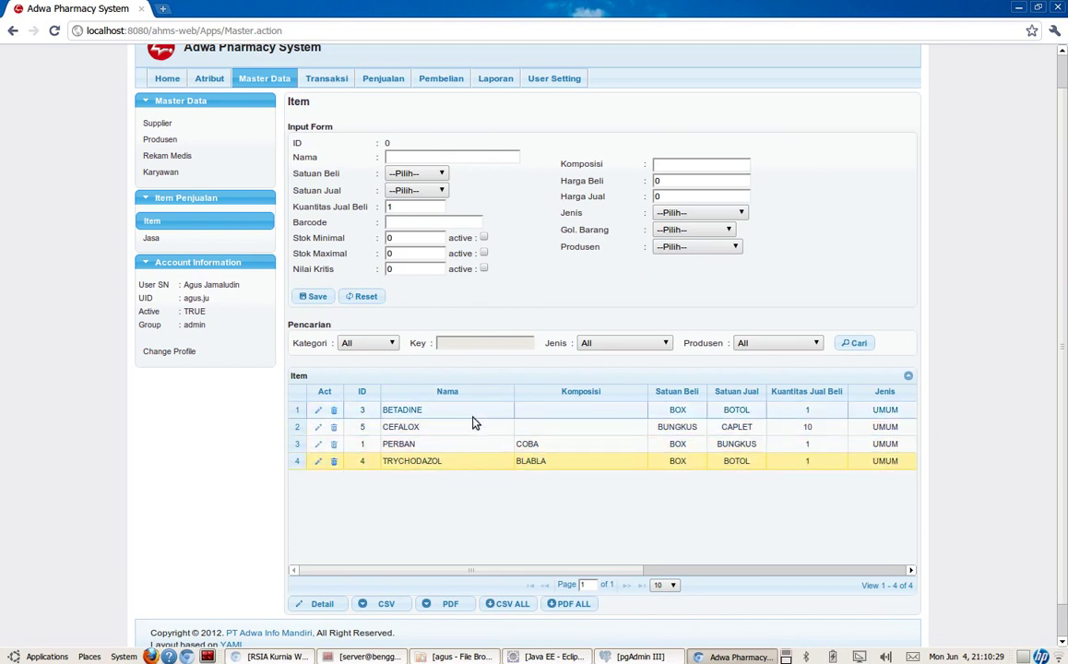
{"action": "left_click", "coordinate": [473, 412]}
{"action": "left_click", "coordinate": [435, 428]}
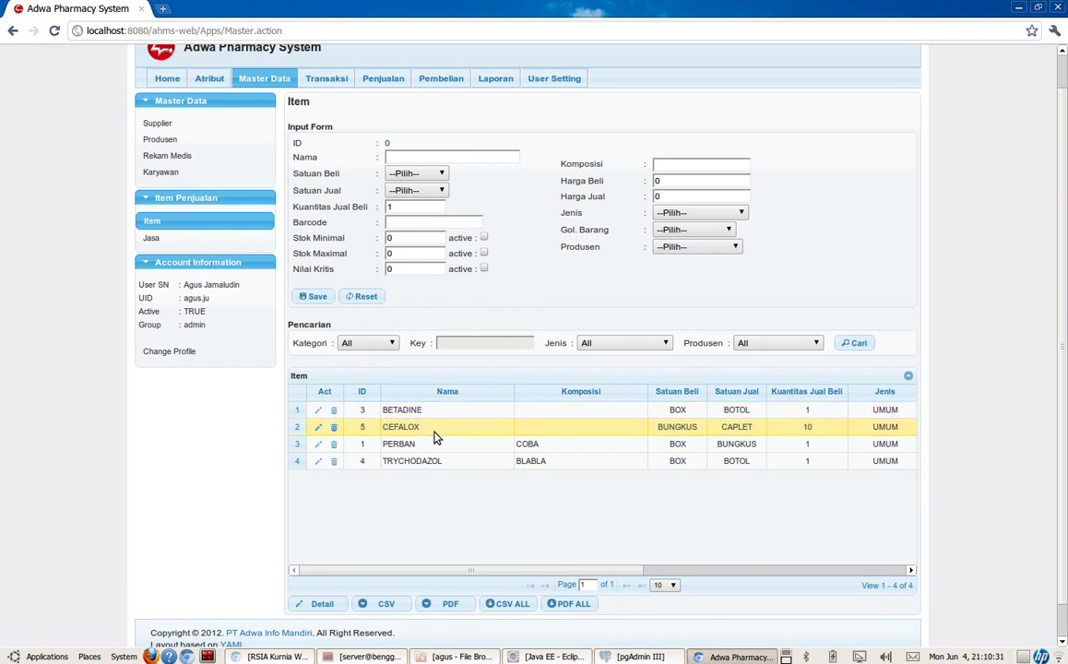
Examine the options offered by the Kategori, Jenis and Produsen search filters
{"action": "left_click", "coordinate": [393, 346]}
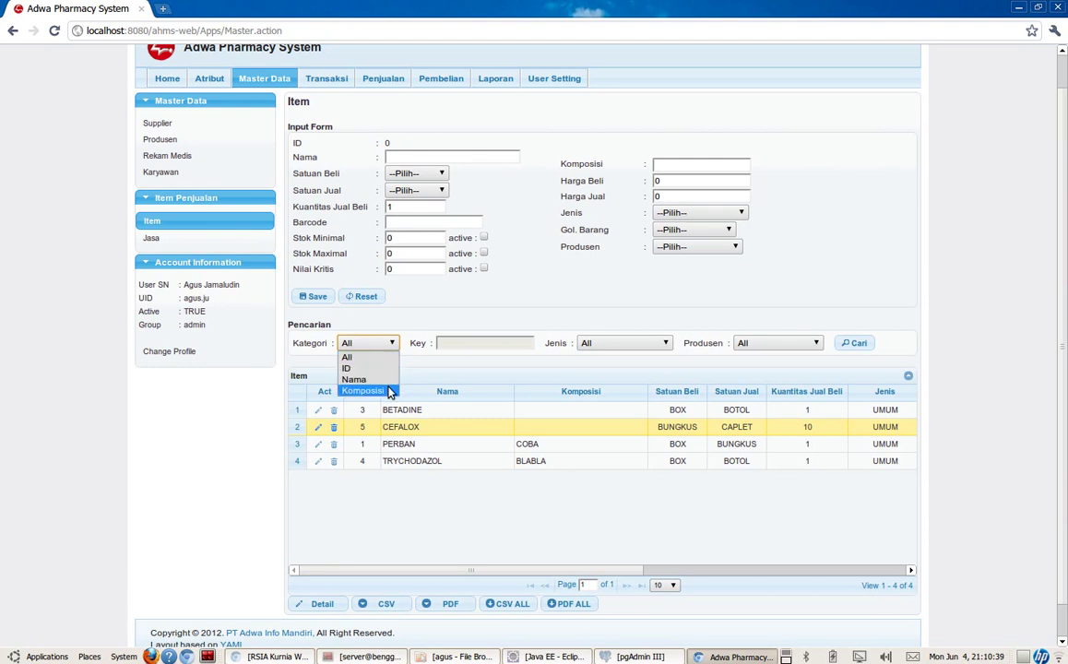
{"action": "left_click", "coordinate": [444, 347]}
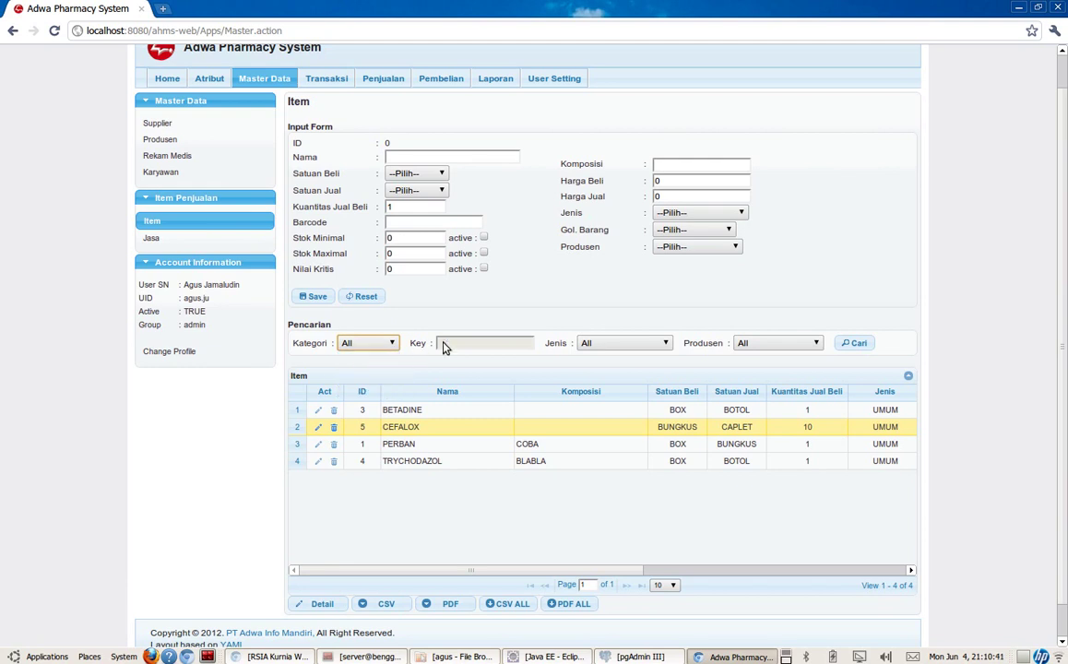
{"action": "left_click", "coordinate": [382, 344]}
{"action": "left_click", "coordinate": [381, 344]}
{"action": "left_click", "coordinate": [607, 345]}
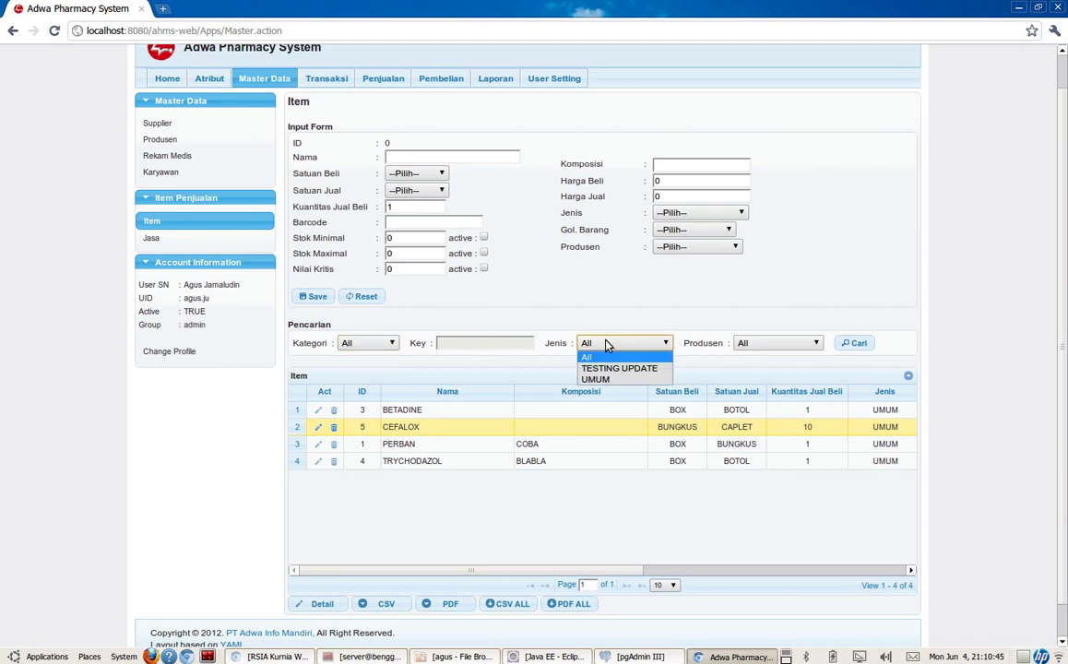
{"action": "left_click", "coordinate": [607, 345]}
{"action": "left_click", "coordinate": [762, 346]}
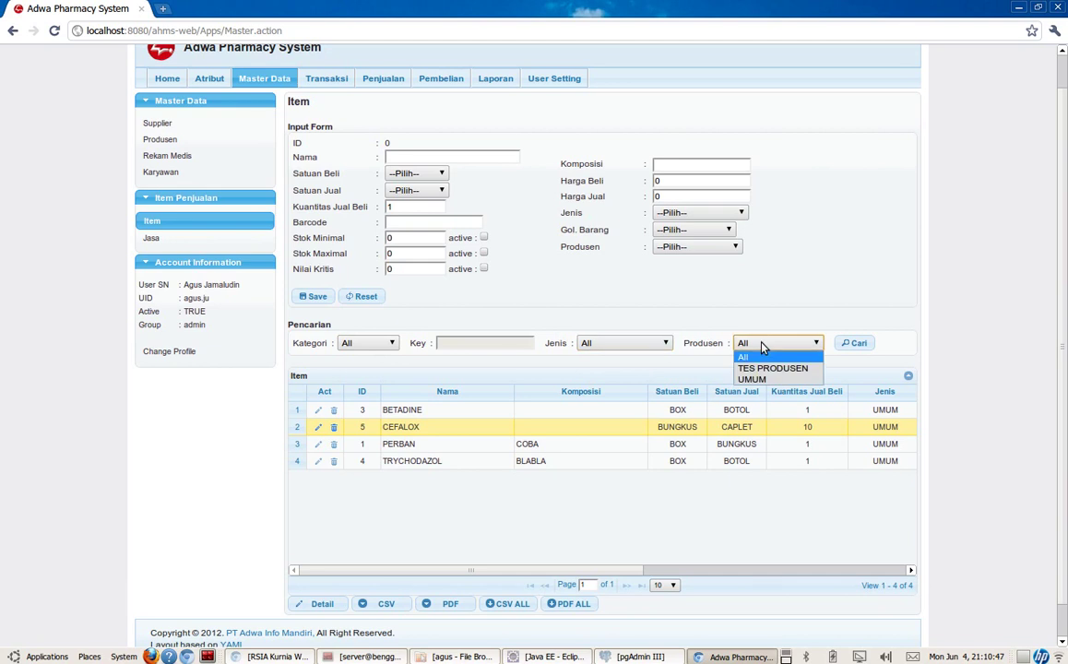
{"action": "left_click", "coordinate": [762, 346]}
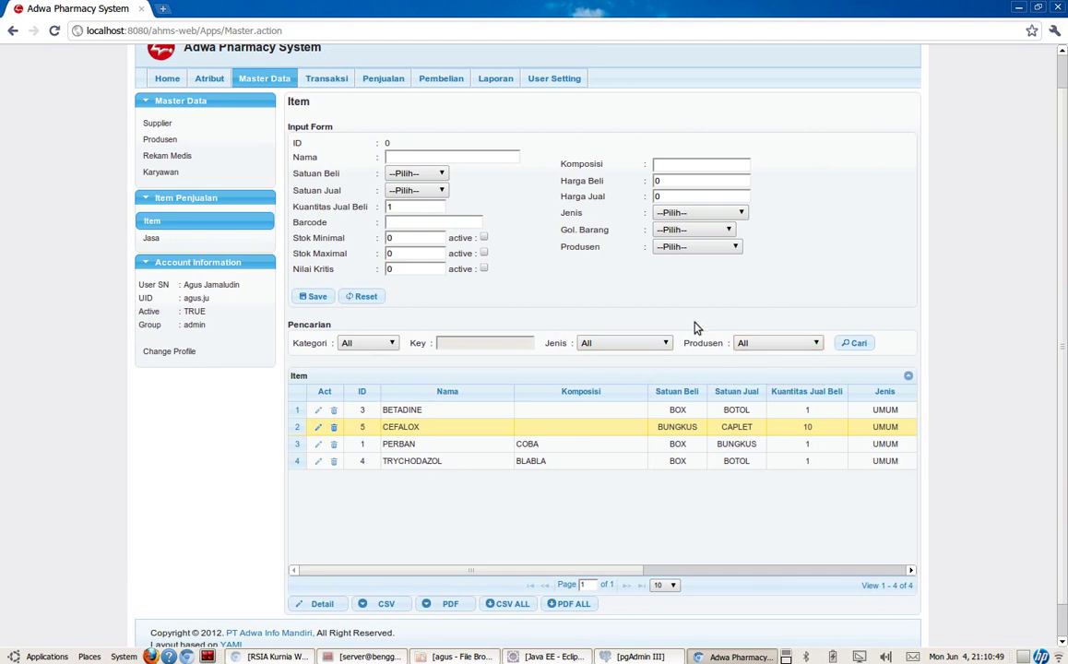
Search the items by Kategori Nama with the key "perban" and select the PERBAN row
{"action": "left_click", "coordinate": [387, 345]}
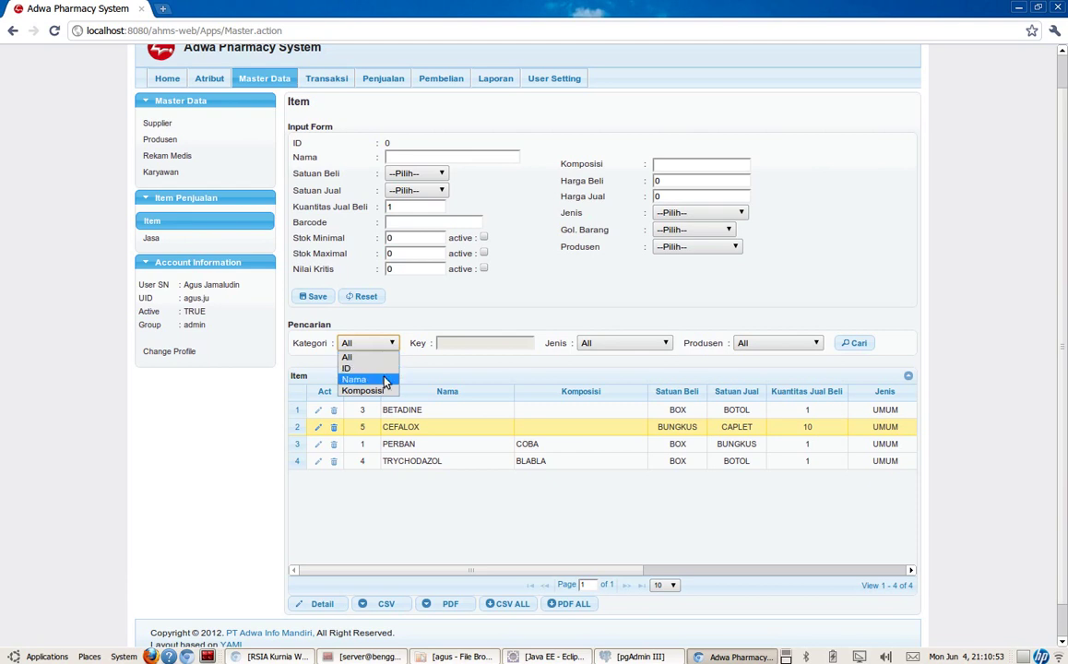
{"action": "left_click", "coordinate": [387, 381]}
{"action": "left_click", "coordinate": [465, 344]}
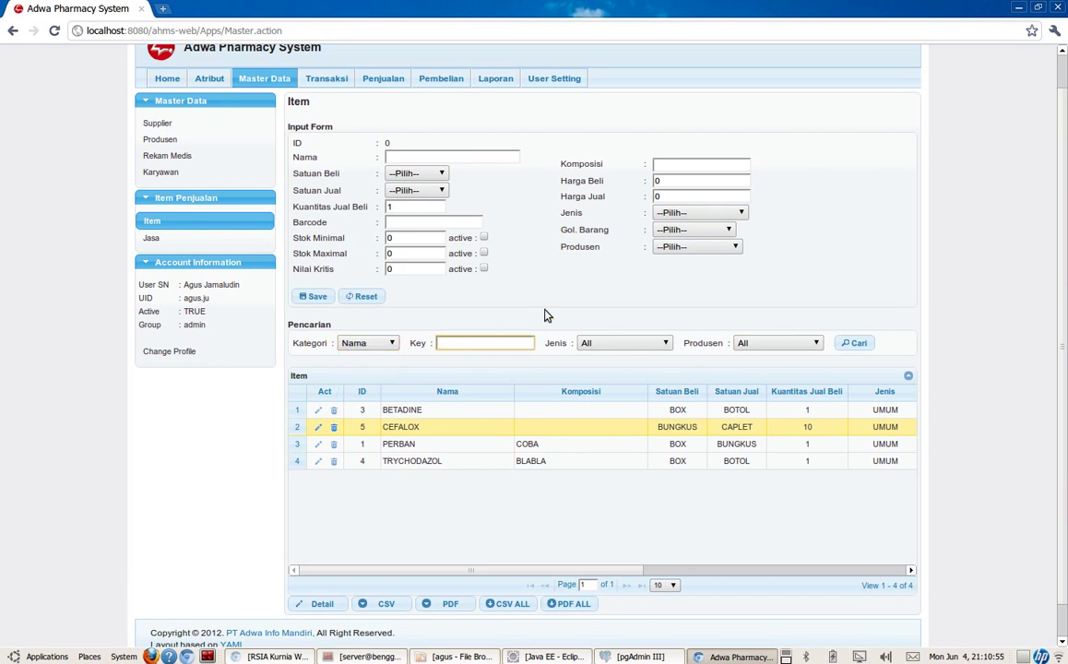
{"action": "type", "text": "perban"}
{"action": "left_click", "coordinate": [845, 346]}
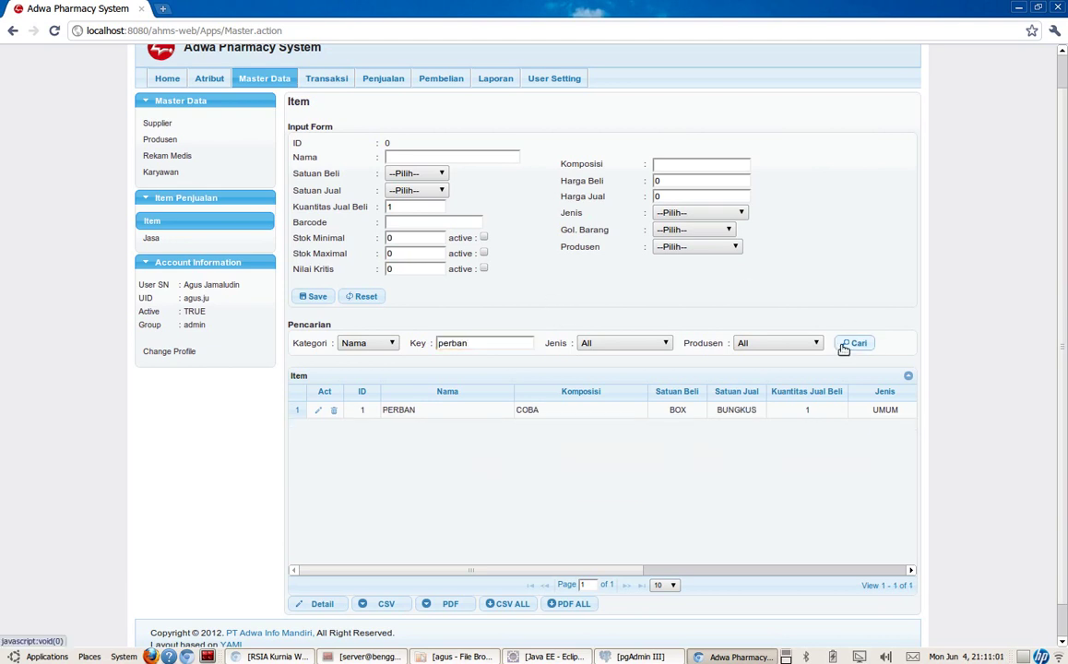
{"action": "left_click", "coordinate": [449, 411]}
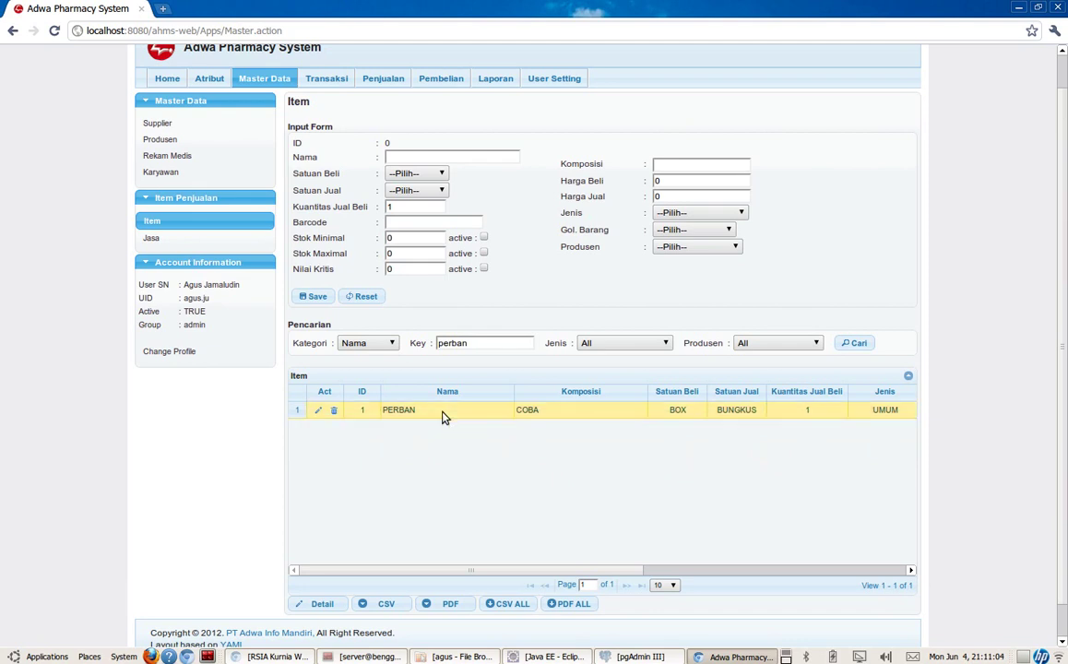
Set the search Kategori back to All and run the search to list every item
{"action": "double_click", "coordinate": [489, 345]}
{"action": "left_click", "coordinate": [491, 344]}
{"action": "left_click", "coordinate": [378, 343]}
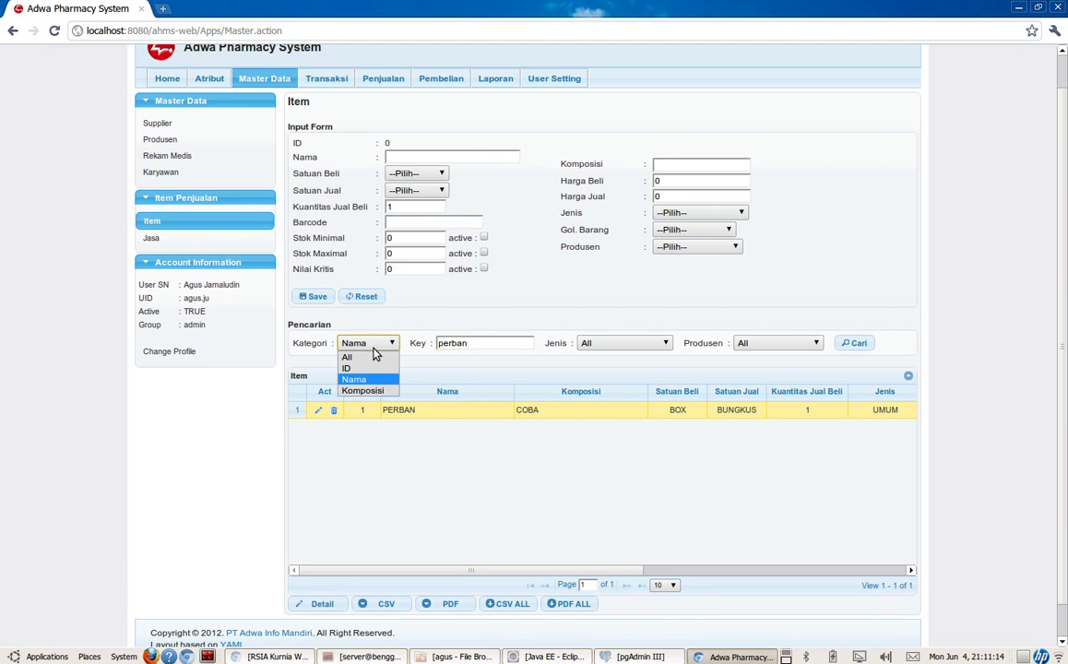
{"action": "left_click", "coordinate": [376, 359]}
{"action": "left_click", "coordinate": [854, 343]}
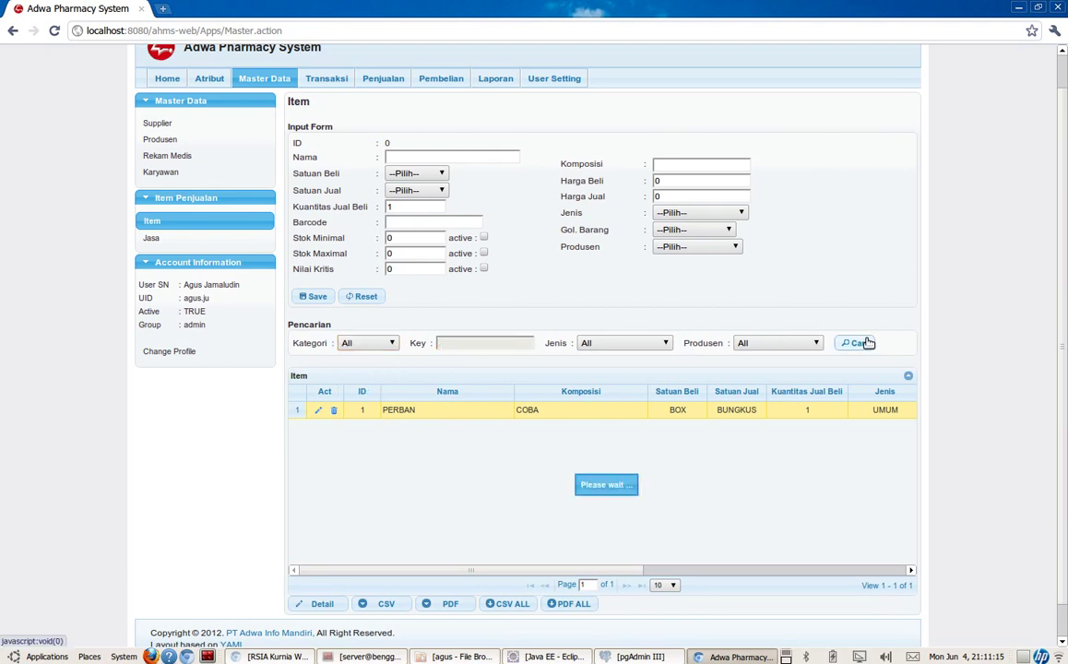
Search the items by Jenis, first with TESTING UPDATE and again with UMUM
{"action": "left_click", "coordinate": [655, 348]}
{"action": "left_click", "coordinate": [651, 369]}
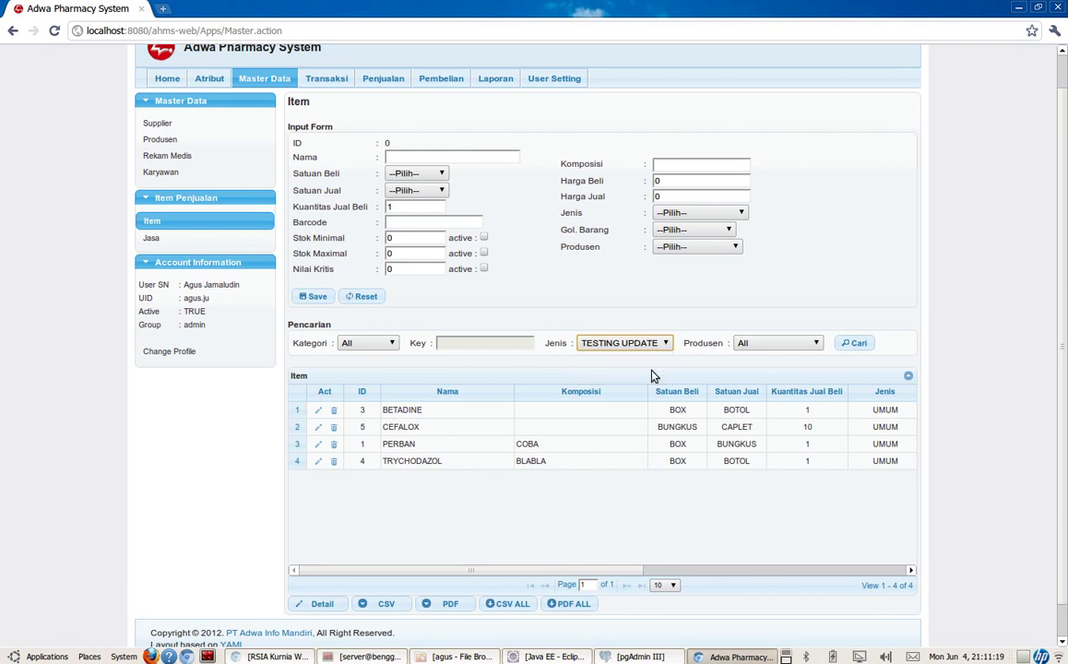
{"action": "left_click", "coordinate": [857, 343]}
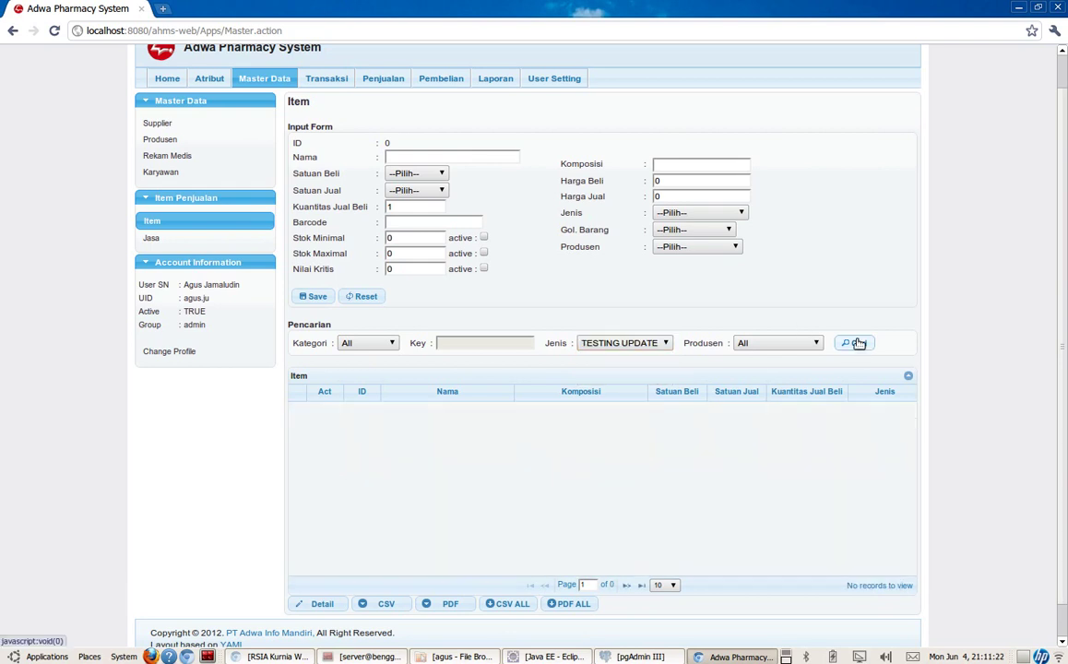
{"action": "left_click", "coordinate": [649, 350]}
{"action": "left_click", "coordinate": [646, 375]}
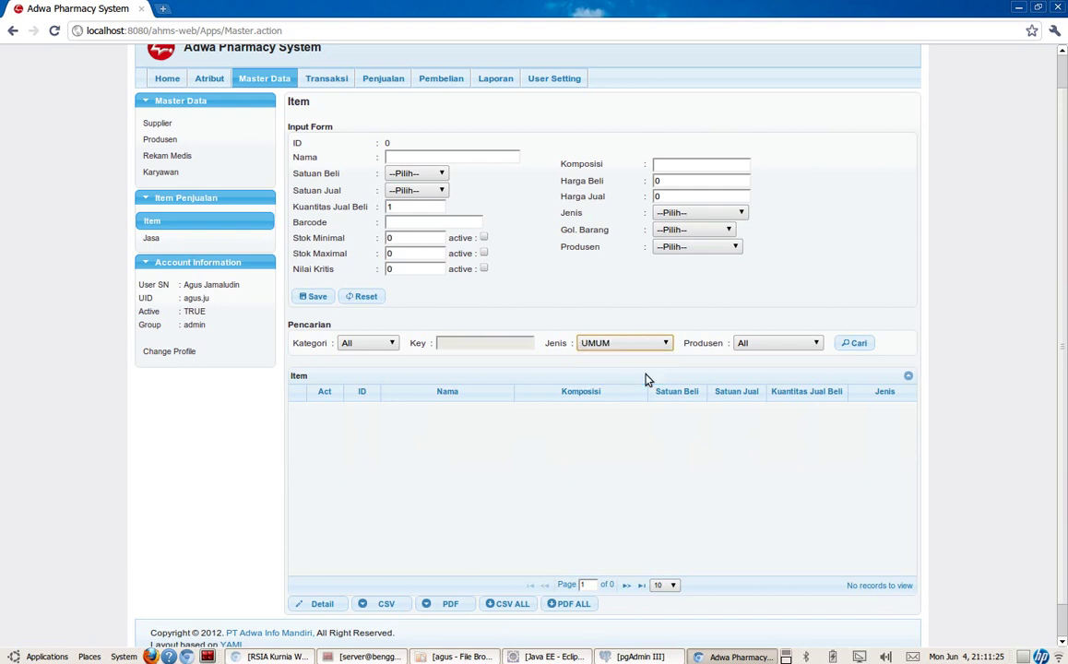
{"action": "left_click", "coordinate": [858, 343]}
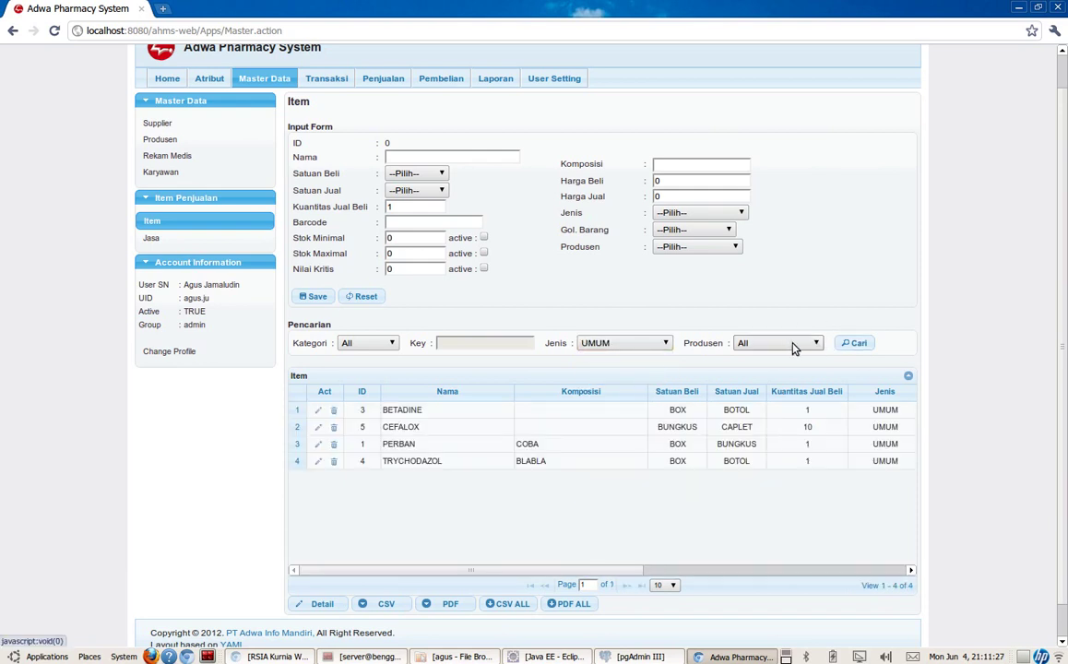
Search the items by Produsen, first with TES PRODUSEN and again with UMUM
{"action": "left_click", "coordinate": [815, 345]}
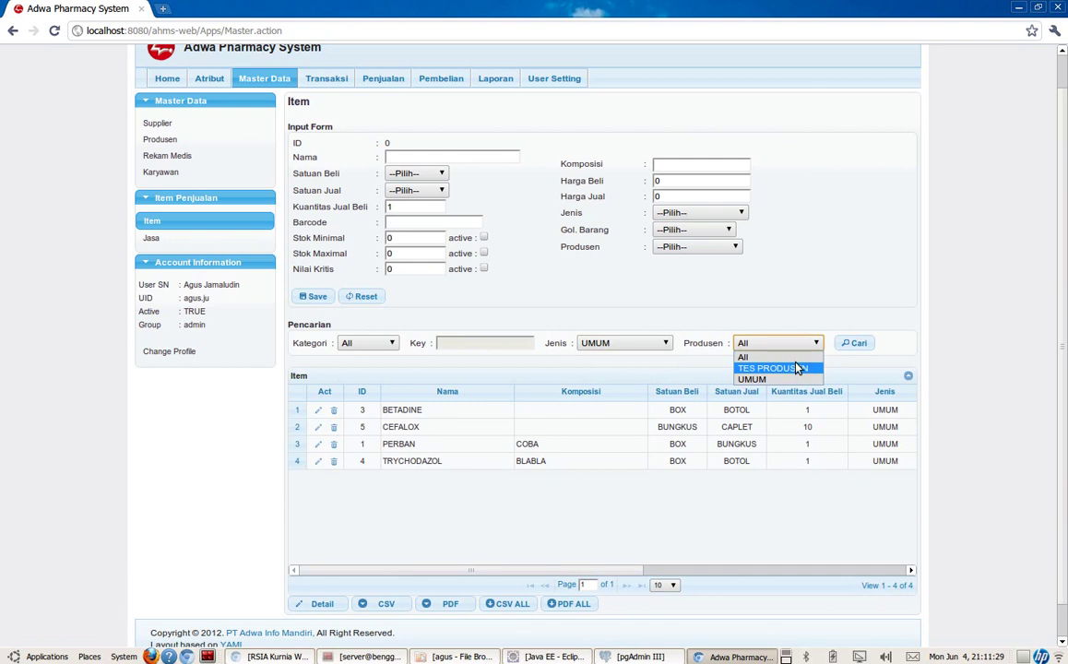
{"action": "left_click", "coordinate": [789, 368]}
{"action": "left_click", "coordinate": [853, 343]}
{"action": "left_click", "coordinate": [806, 349]}
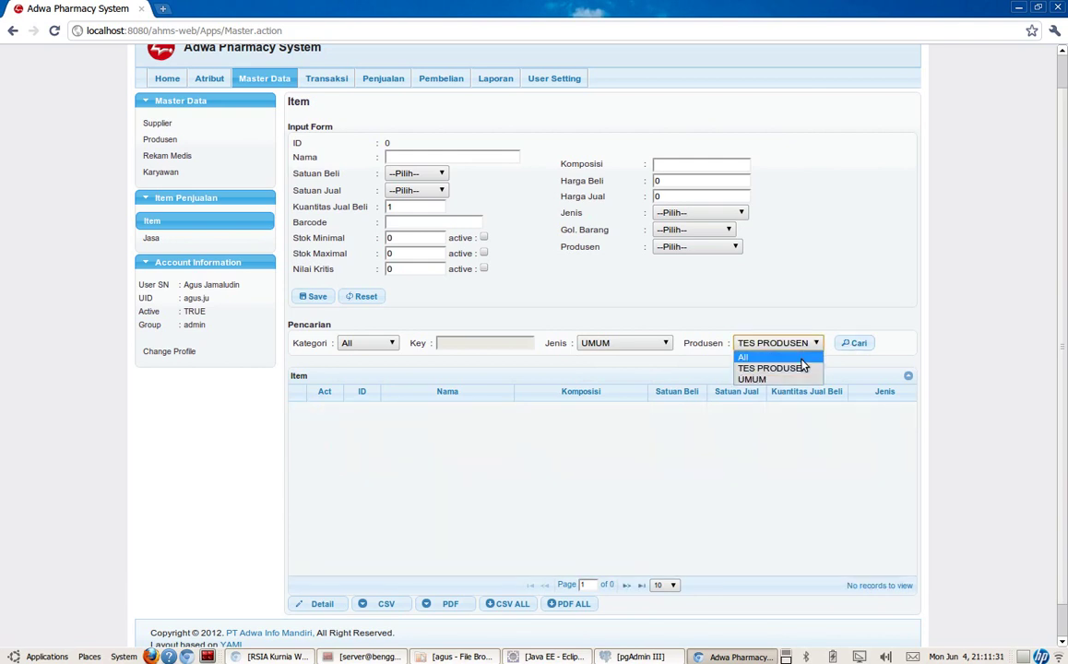
{"action": "left_click", "coordinate": [804, 377]}
{"action": "left_click", "coordinate": [871, 345]}
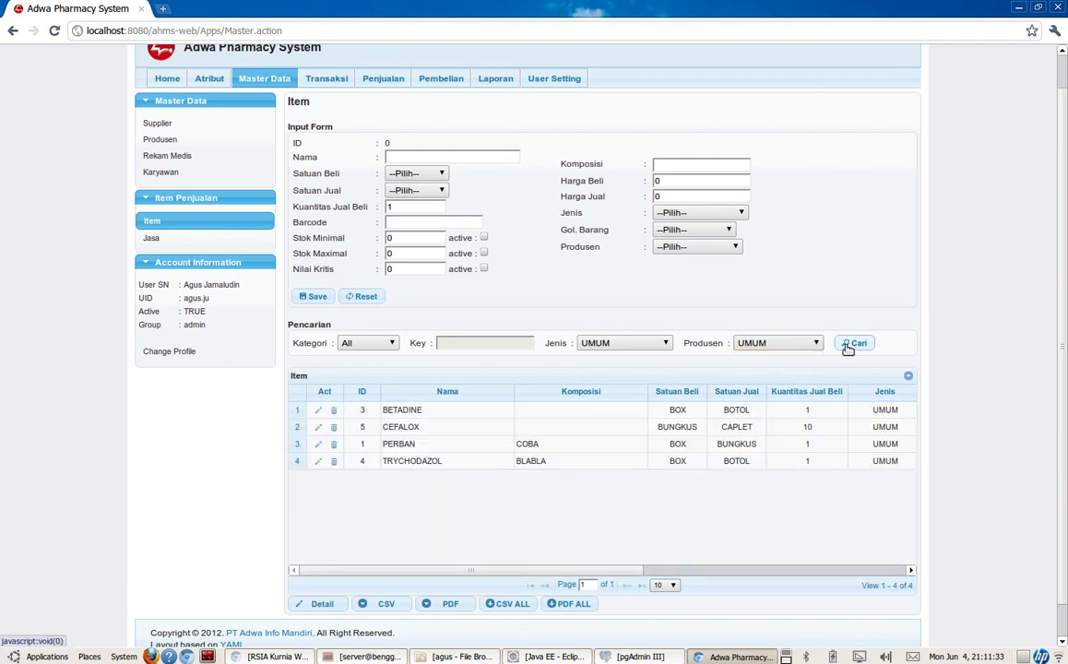